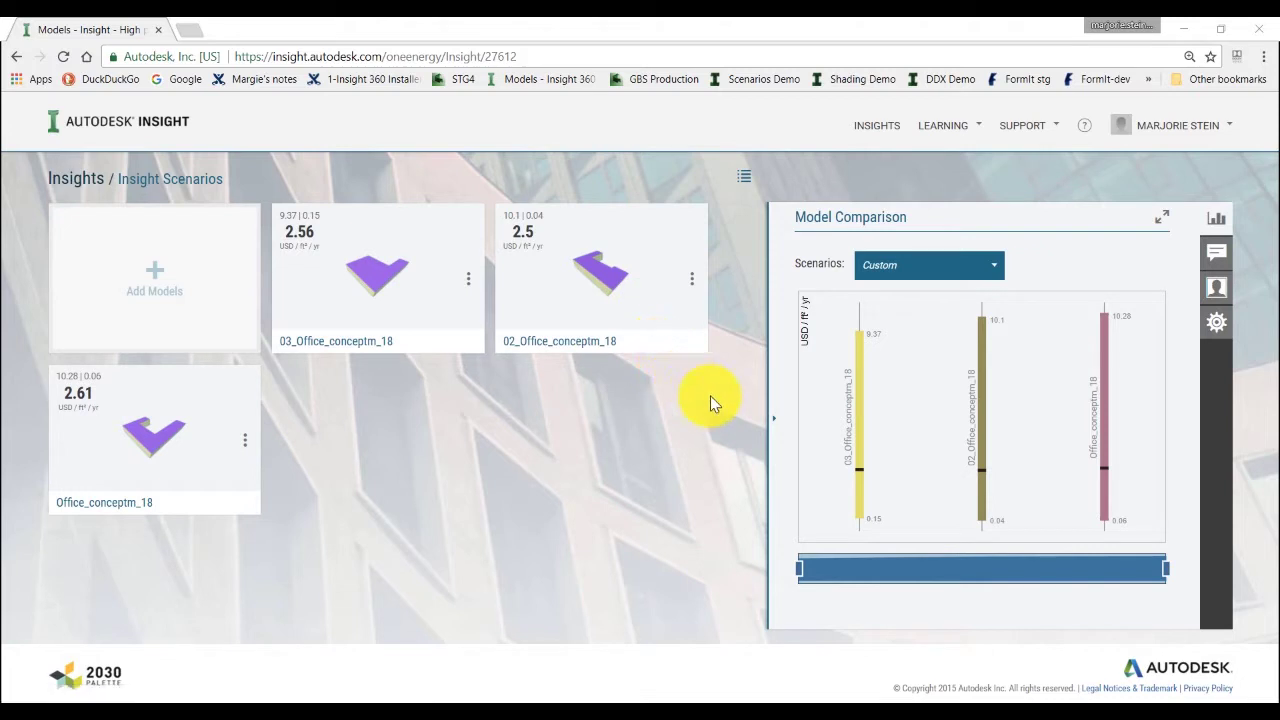
# Read each office model's bar values in the Model Comparison chart, then enlarge the chart
pyautogui.moveTo(849, 414)
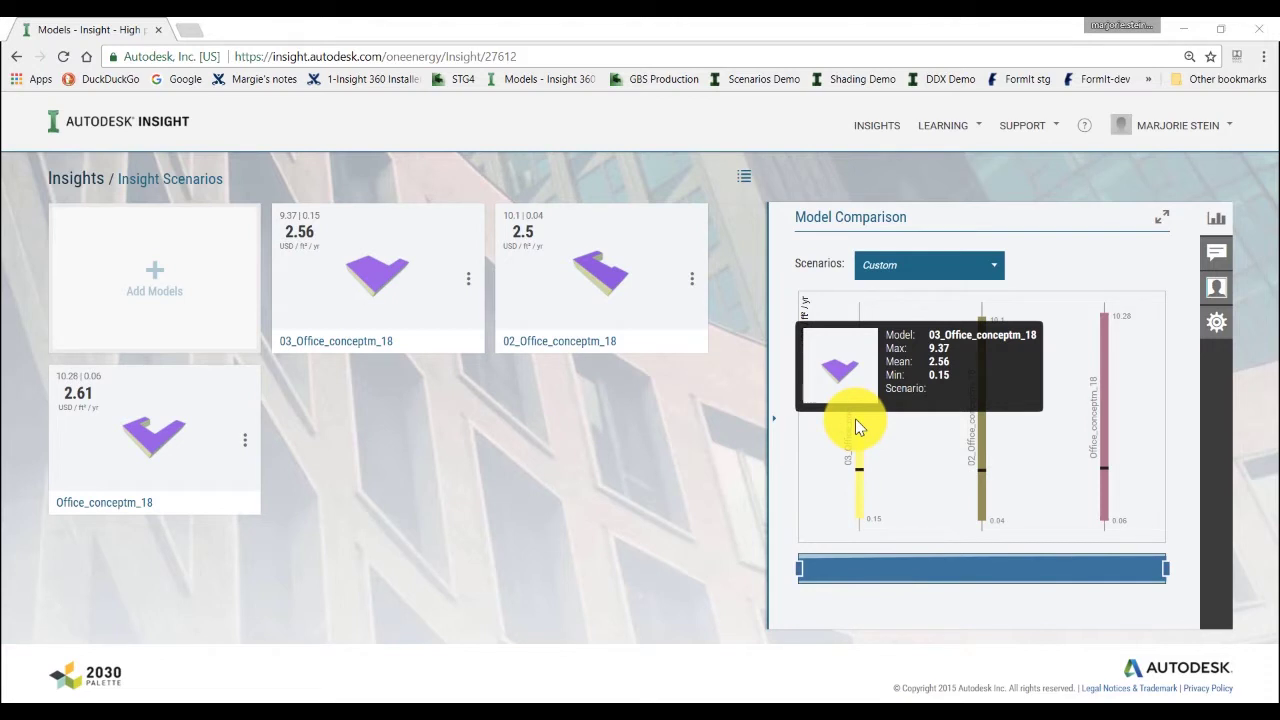
pyautogui.moveTo(945, 426)
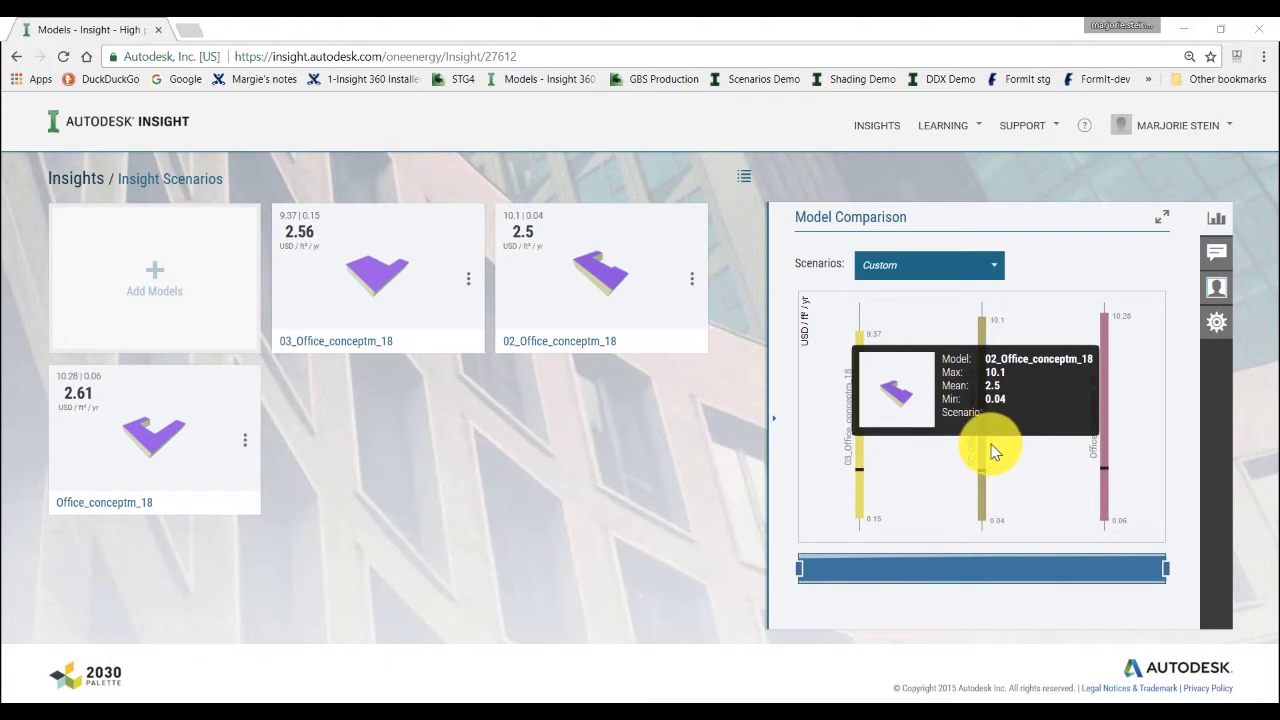
pyautogui.moveTo(1056, 447)
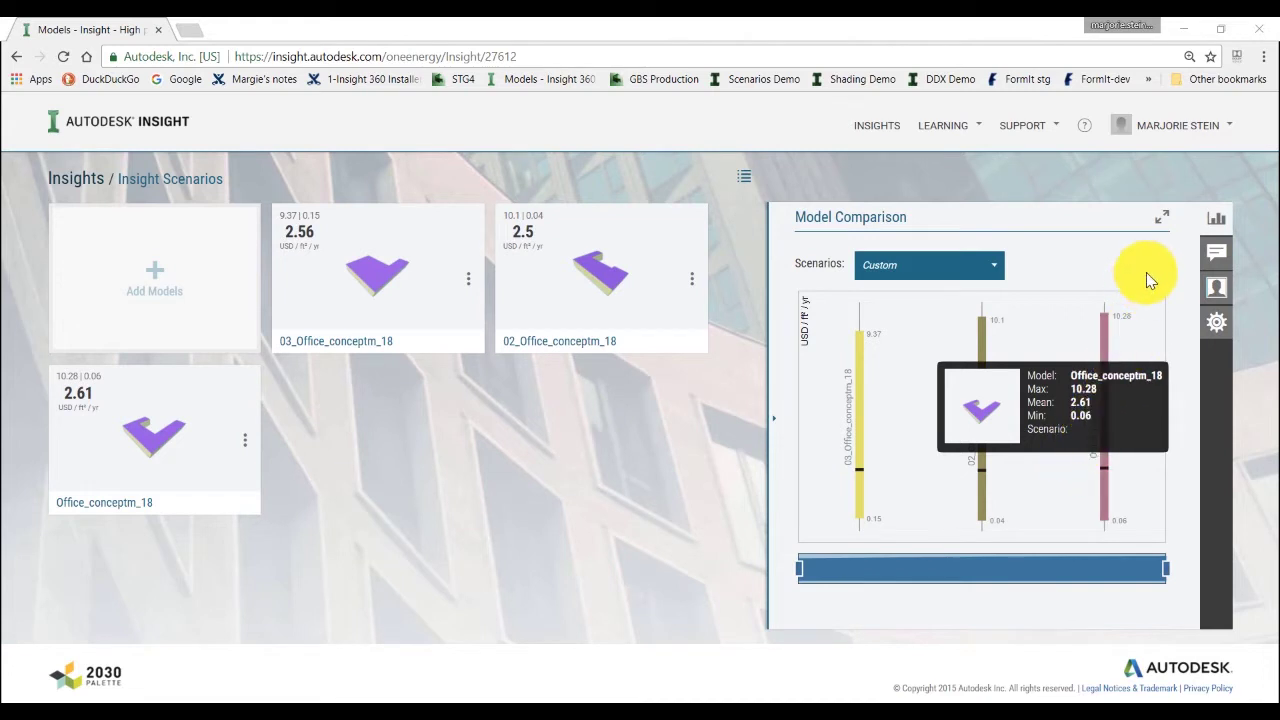
pyautogui.click(1160, 222)
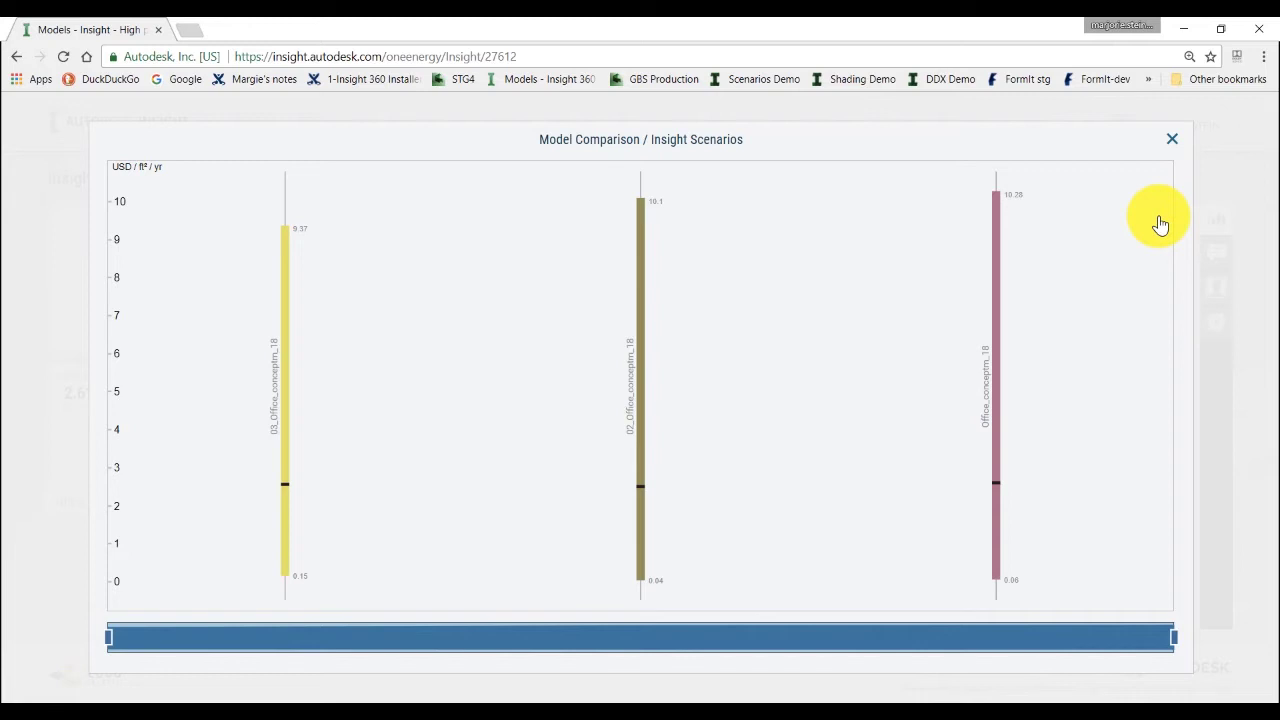
# Close the enlarged Model Comparison view to return to the Insight Scenarios page
pyautogui.click(1173, 141)
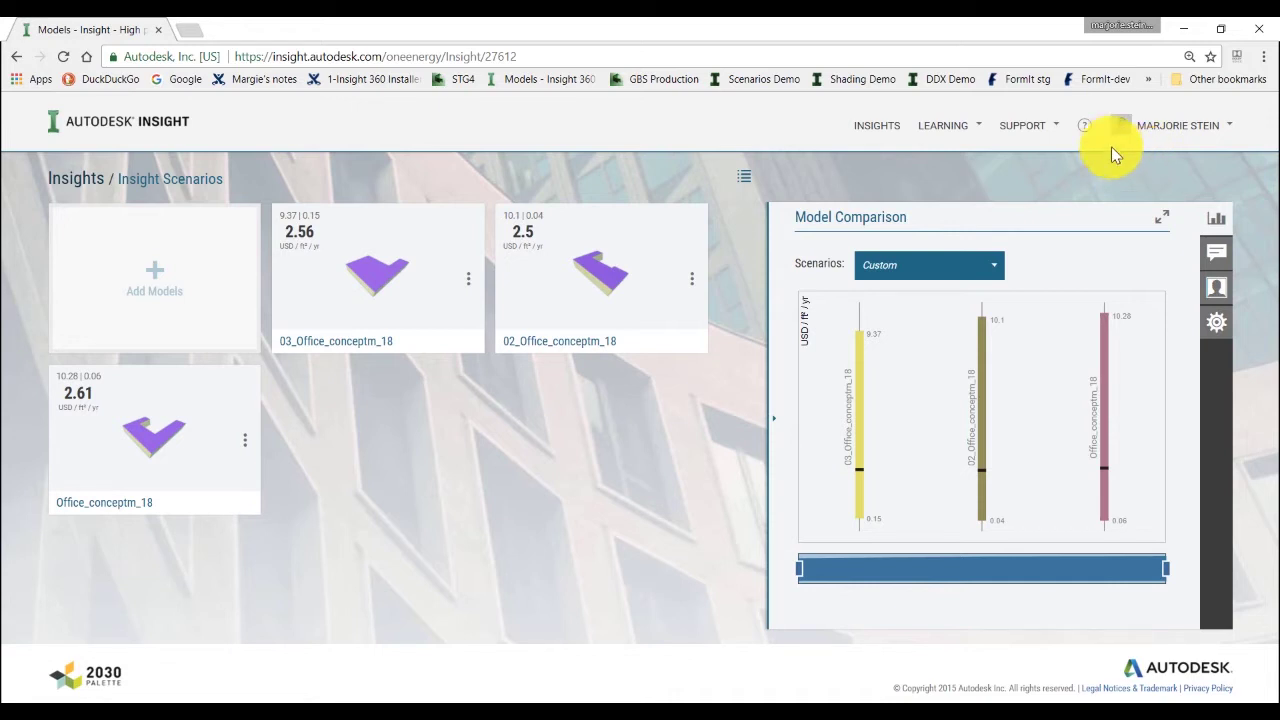
# Check the saved scenarios list, then open the 02_Office_conceptm_18 model showing 2.50 USD/ft²/yr
pyautogui.click(998, 268)
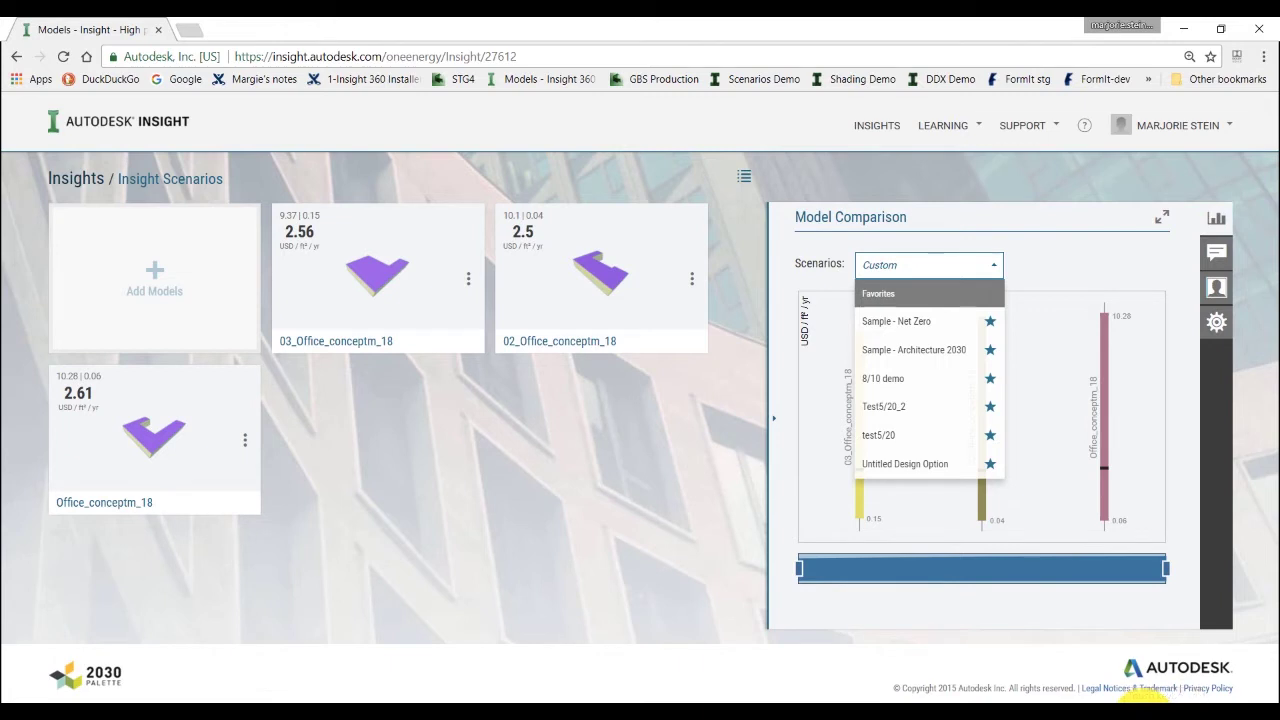
pyautogui.click(1143, 700)
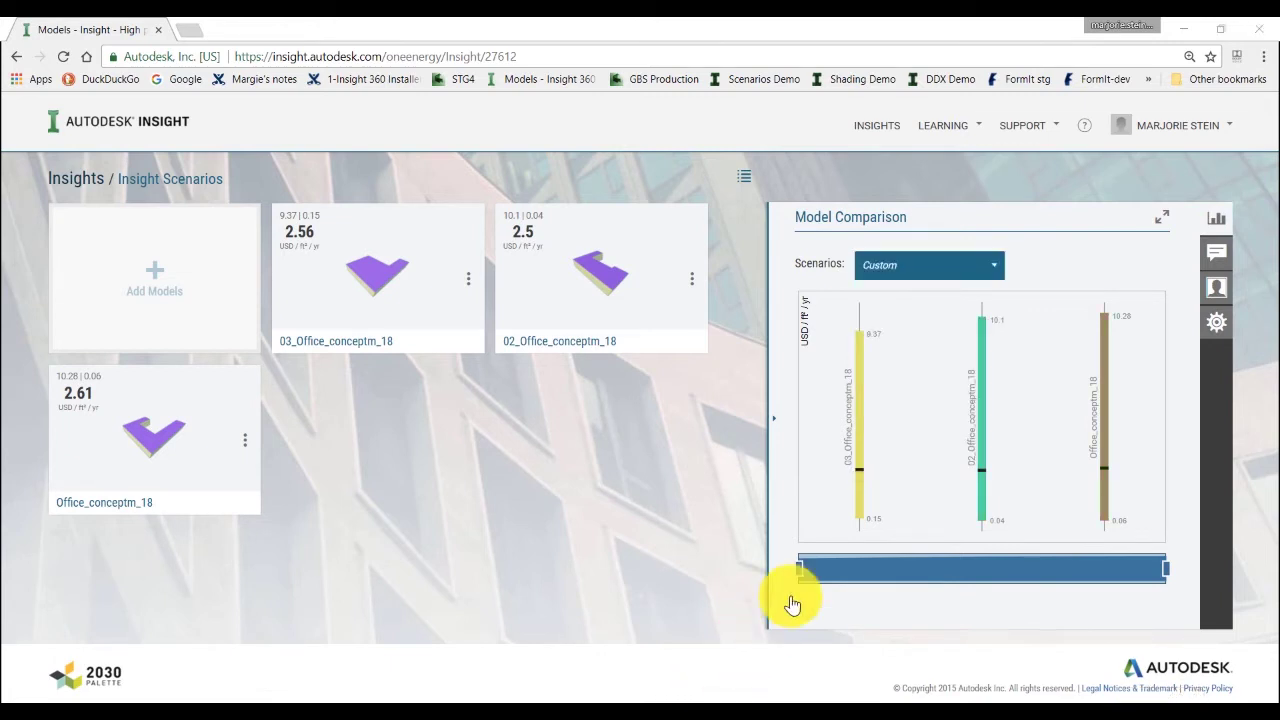
pyautogui.click(597, 284)
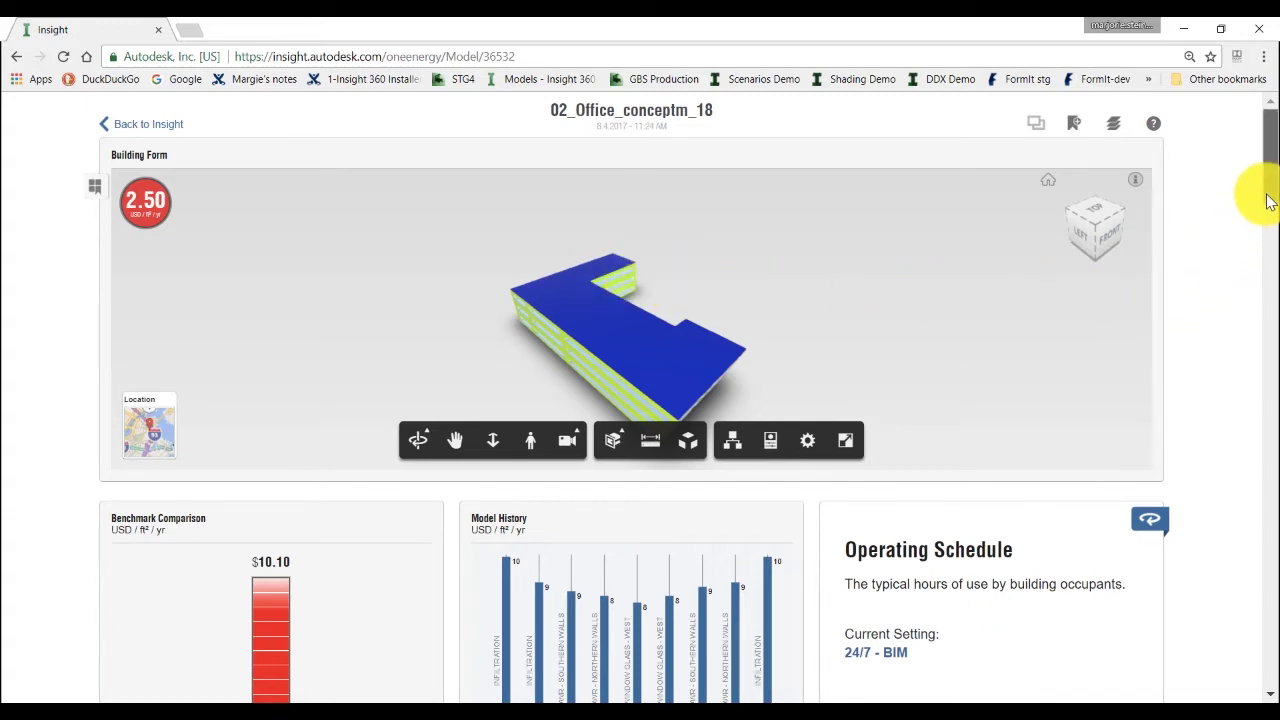
# Limit Infiltration to BIM–0.17 ACH, lowering mean energy cost from 2.50 to 2.24 USD/ft²/yr
pyautogui.moveTo(1262, 194); pyautogui.dragTo(1259, 298)
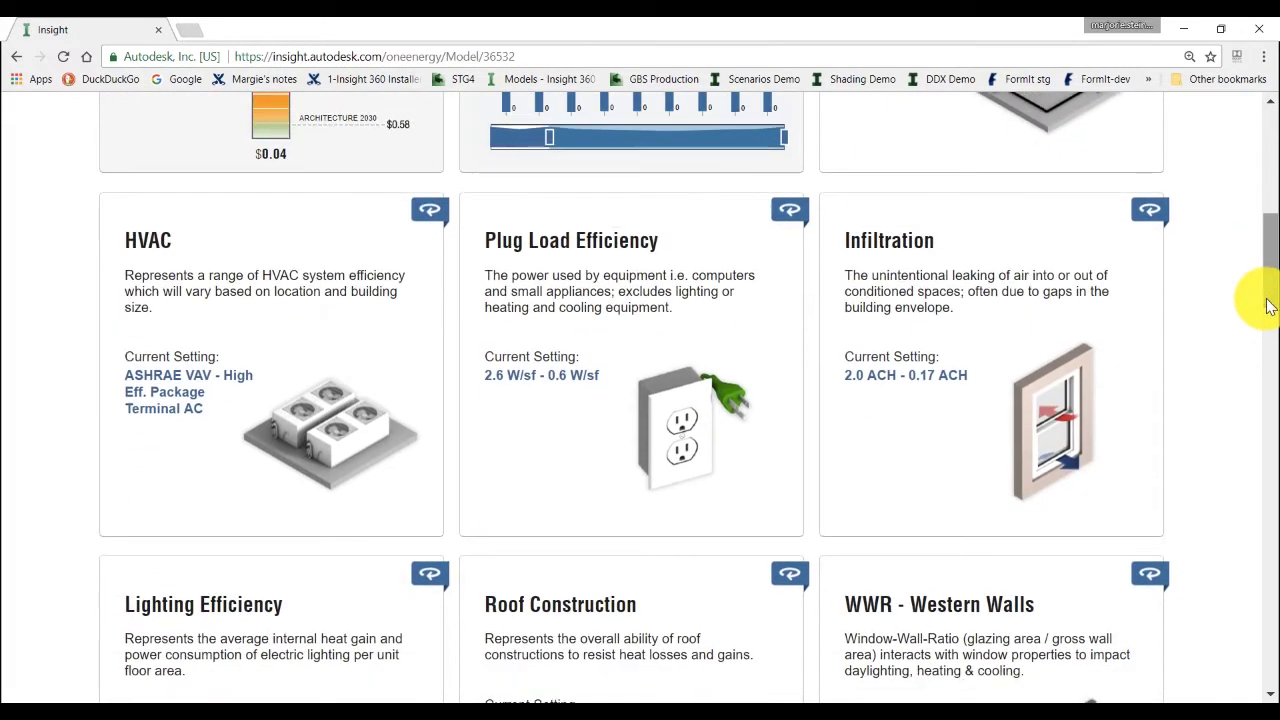
pyautogui.click(1078, 285)
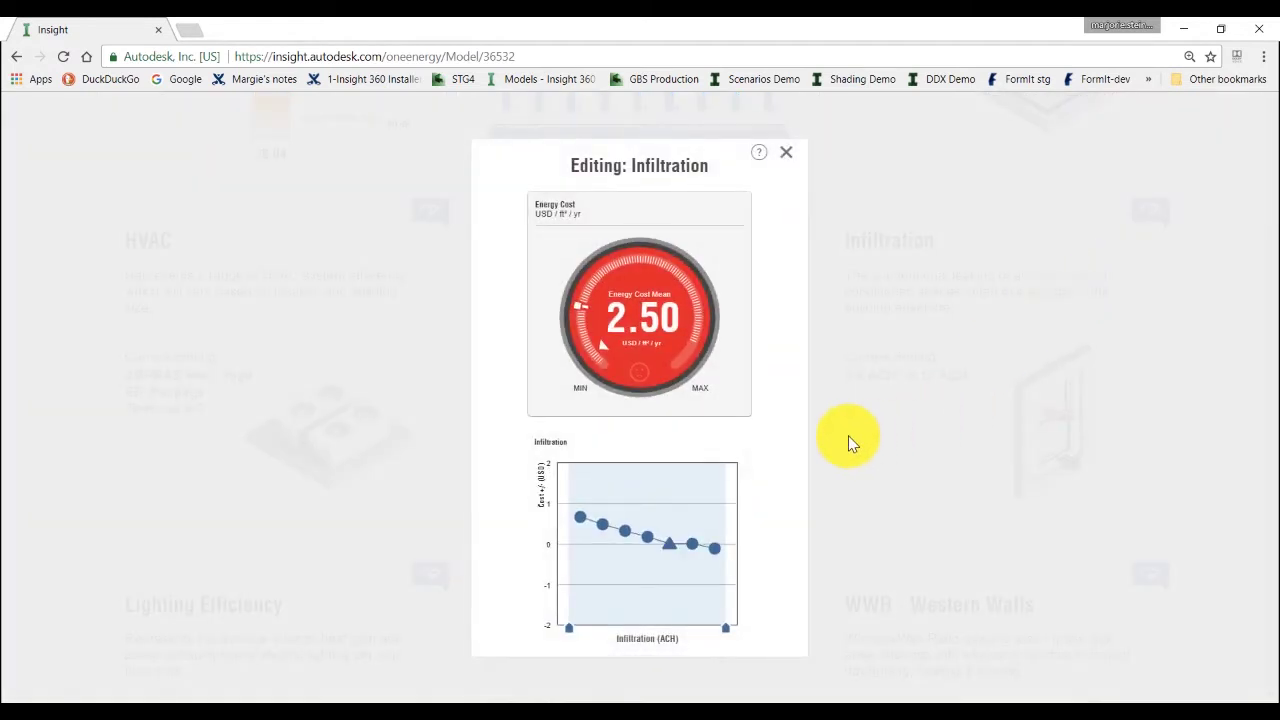
pyautogui.moveTo(566, 628); pyautogui.dragTo(660, 630)
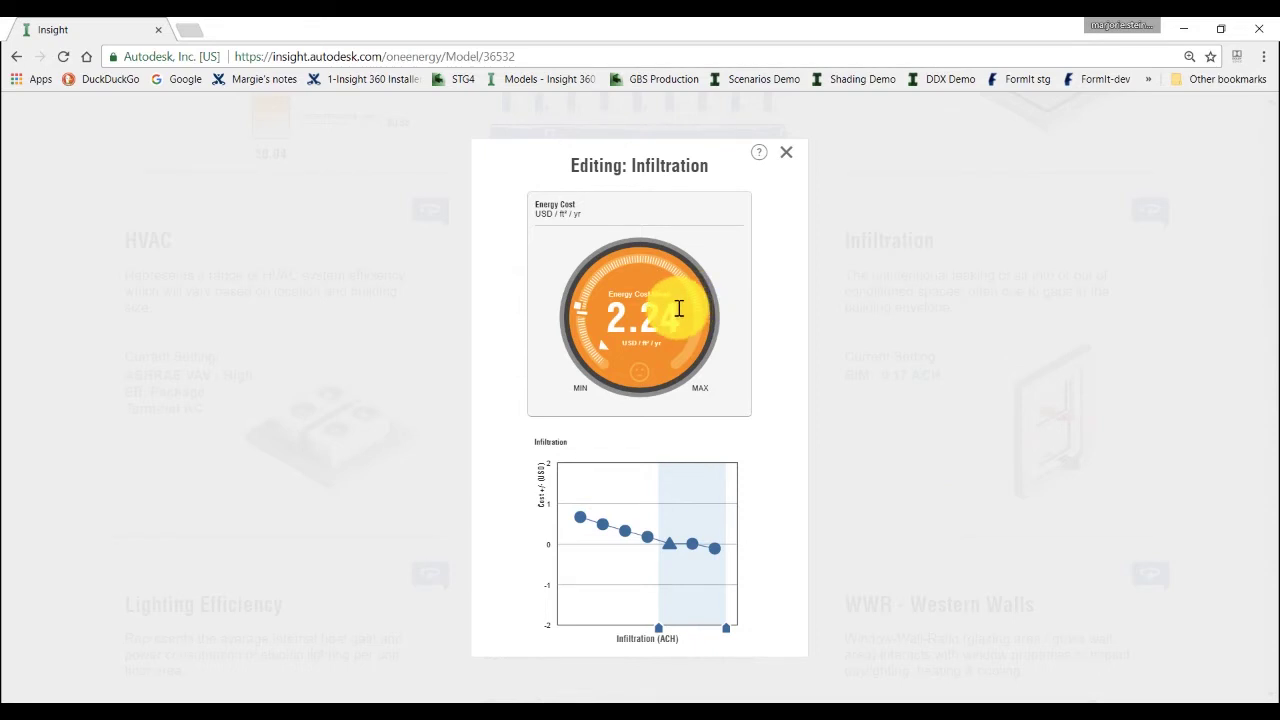
pyautogui.moveTo(605, 352)
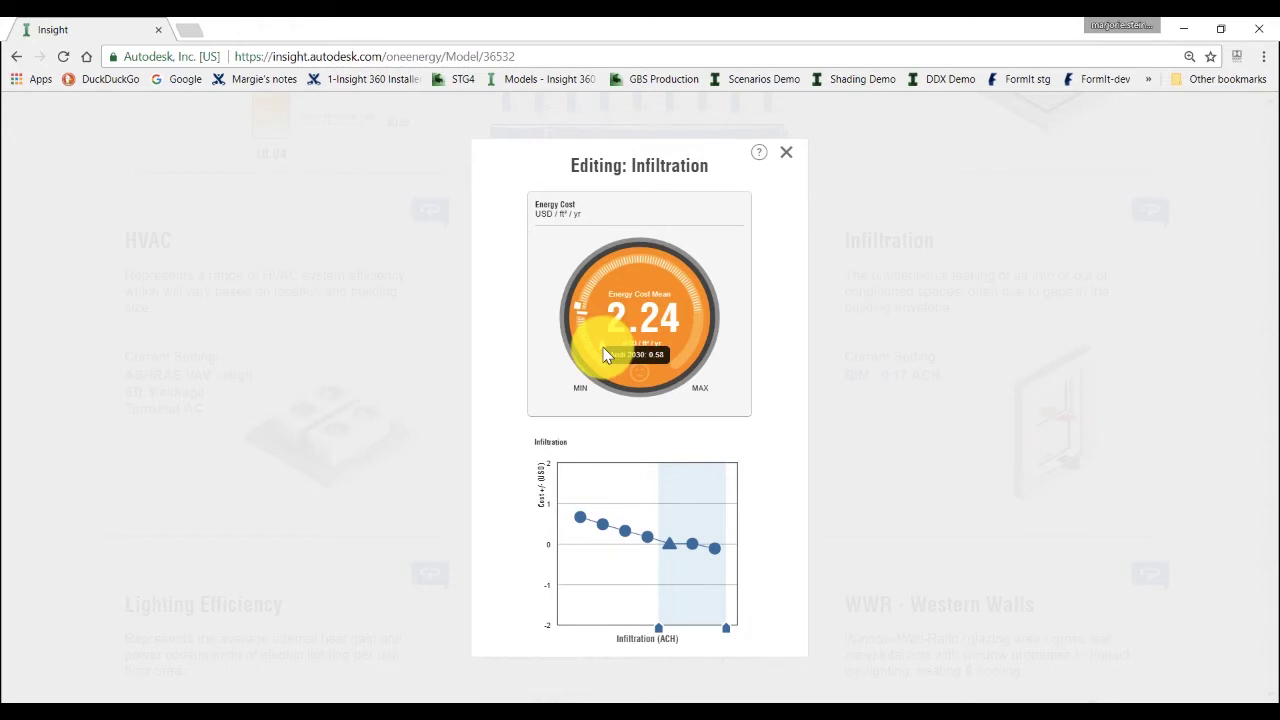
pyautogui.moveTo(586, 318)
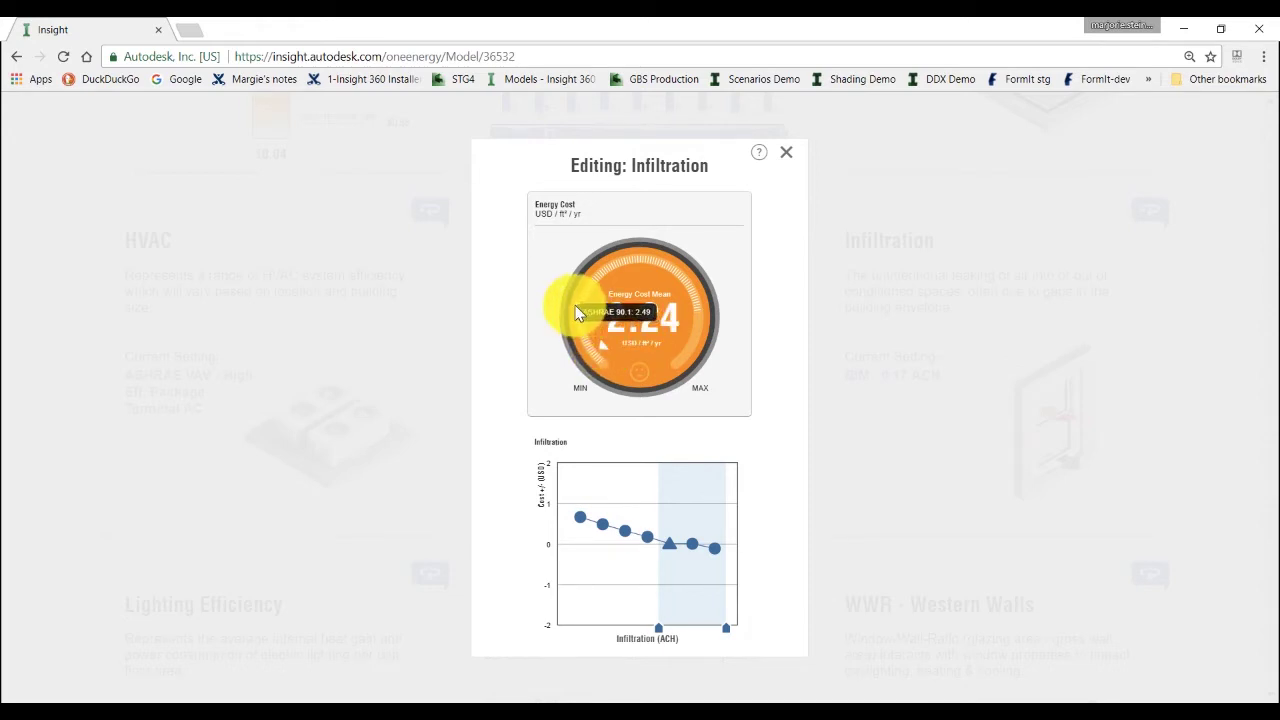
pyautogui.click(906, 335)
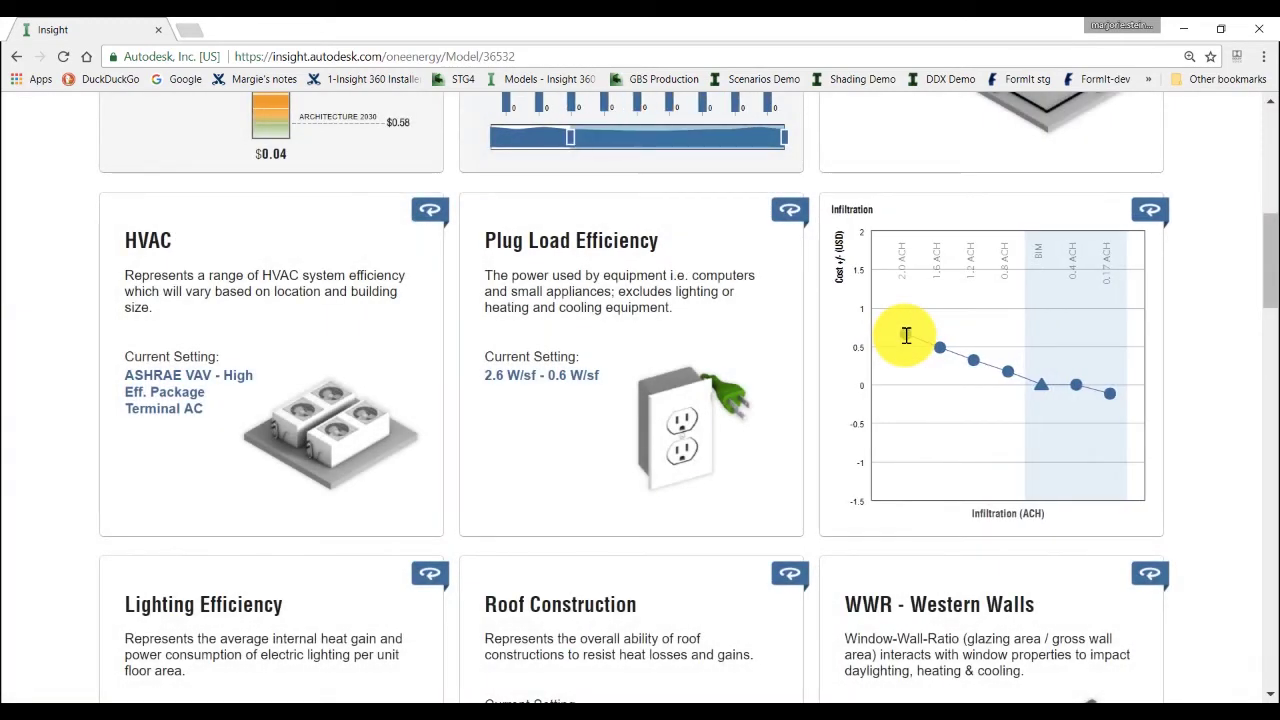
# Narrow the WWR - Southern Walls range to exclude the highest glazing ratios
pyautogui.moveTo(1270, 228); pyautogui.dragTo(1258, 360)
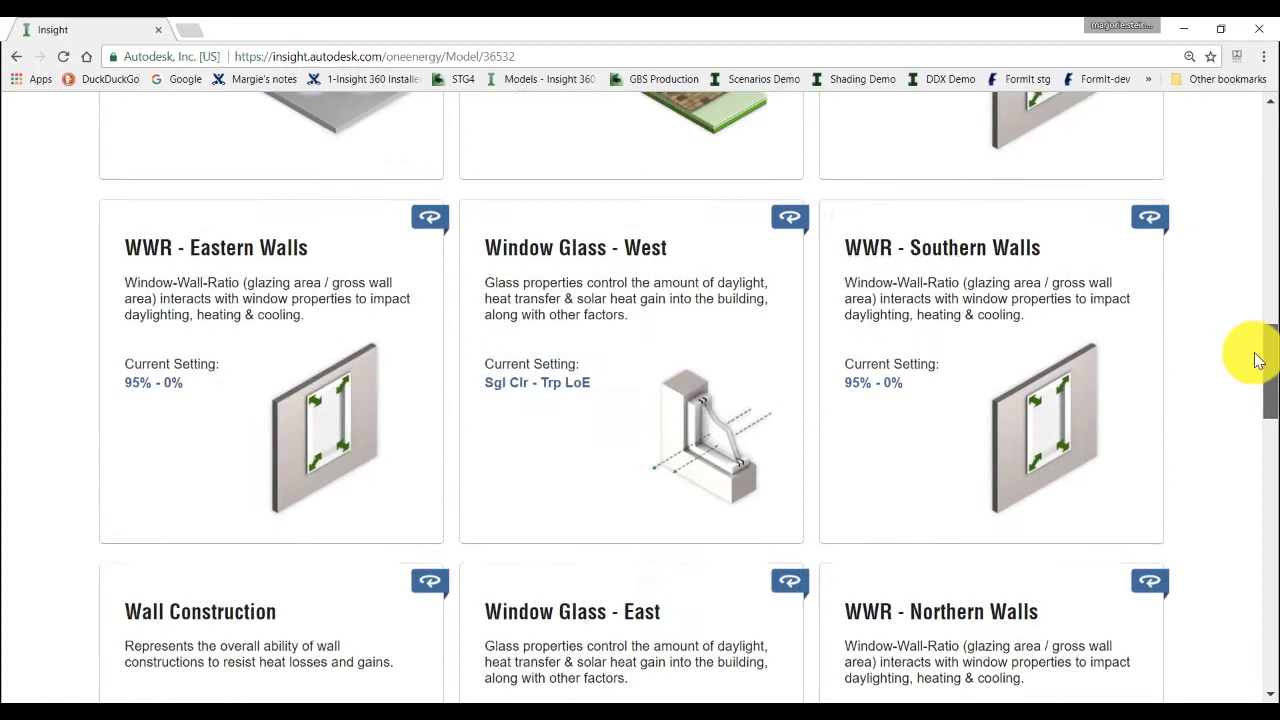
pyautogui.click(918, 404)
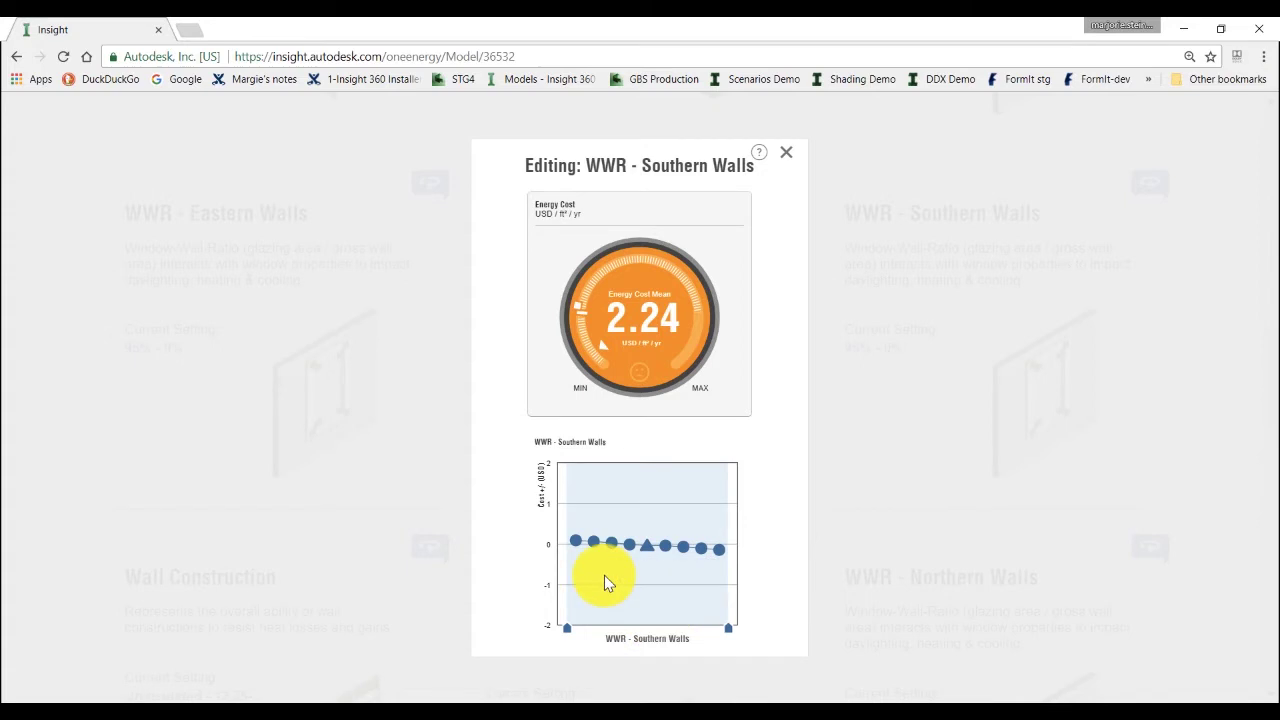
pyautogui.click(569, 630)
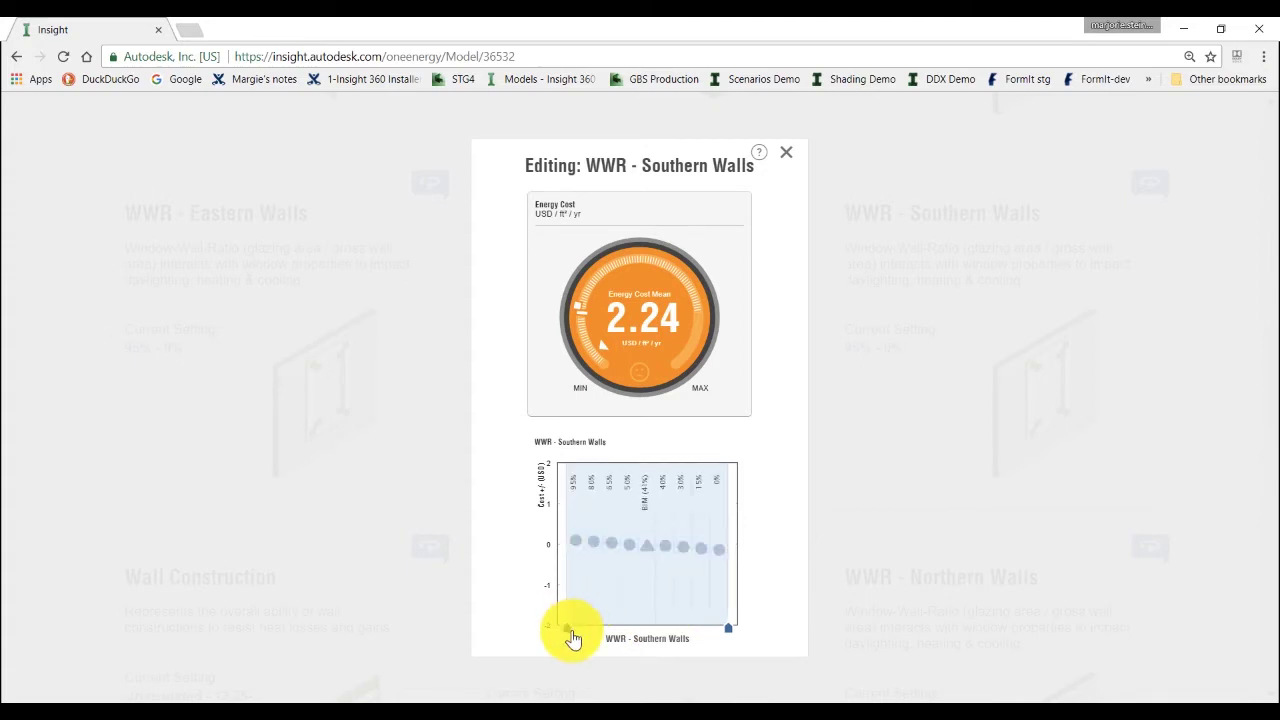
pyautogui.moveTo(571, 634); pyautogui.dragTo(708, 635)
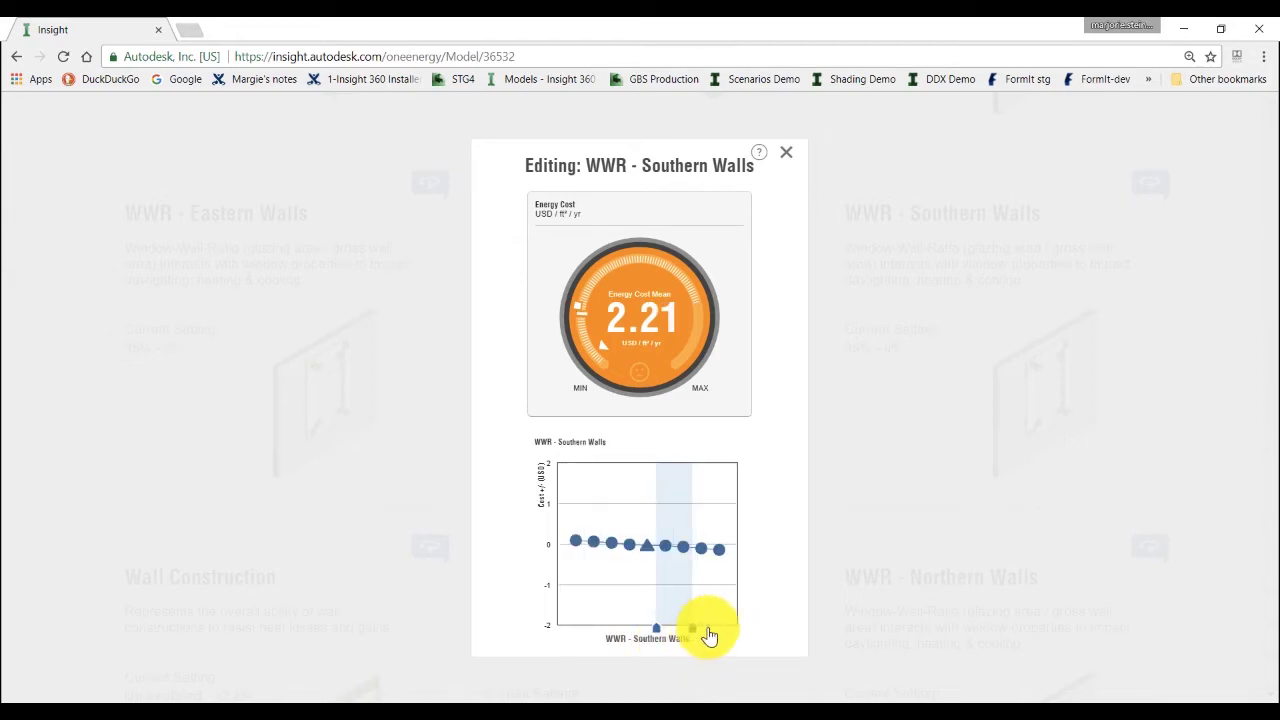
pyautogui.click(876, 557)
# Narrow the WWR - Northern Walls range, excluding both highest and lowest glazing ratios
pyautogui.scroll(-1, 930, 590)
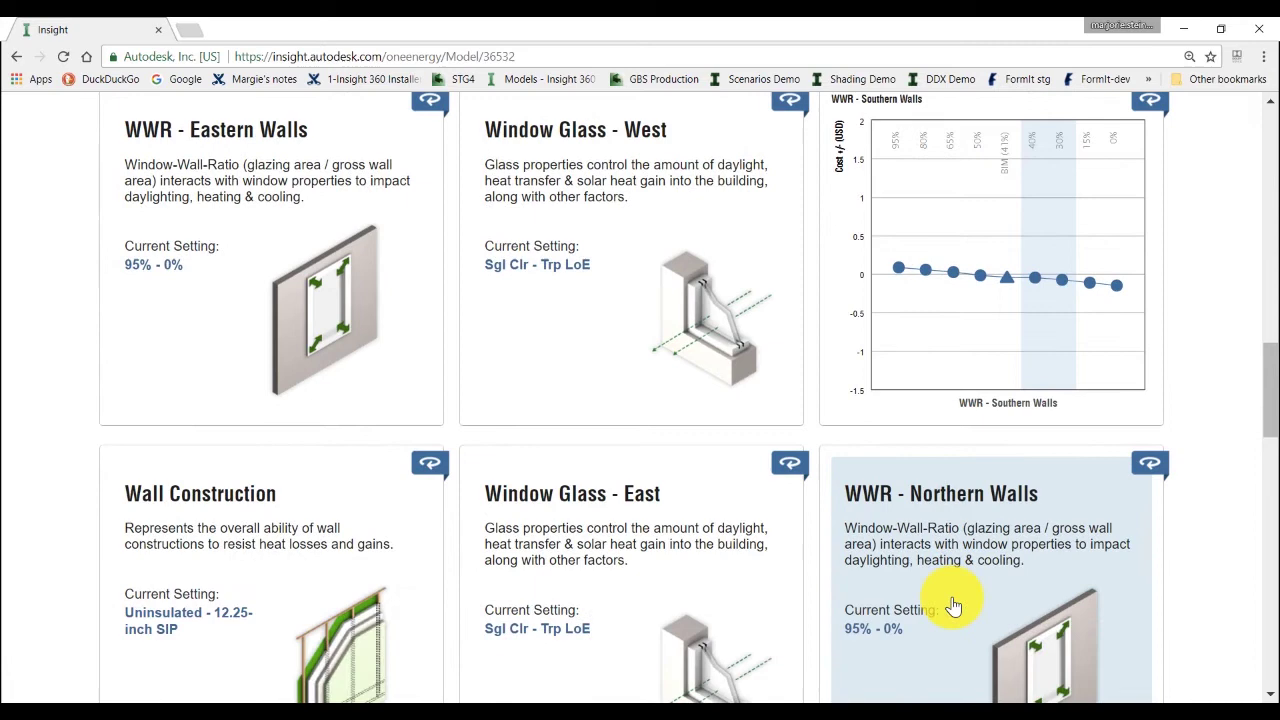
pyautogui.scroll(-1, 950, 603)
pyautogui.click(929, 606)
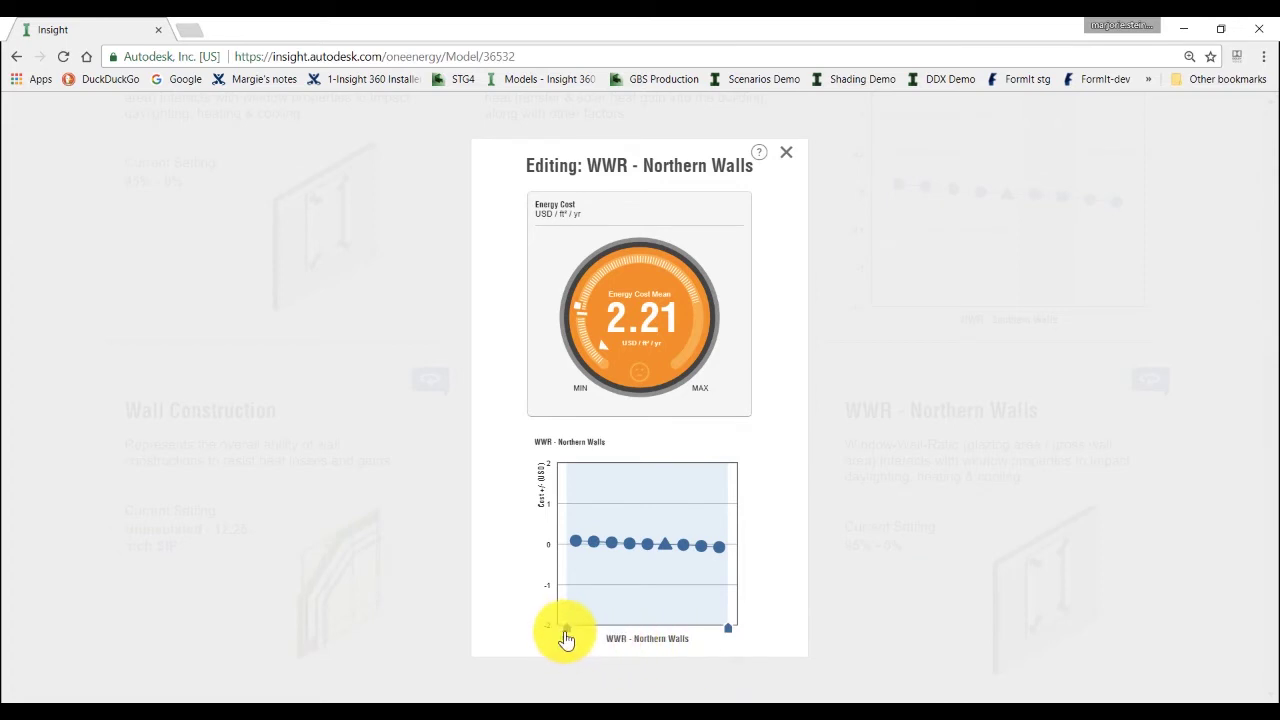
pyautogui.moveTo(566, 629); pyautogui.dragTo(617, 640)
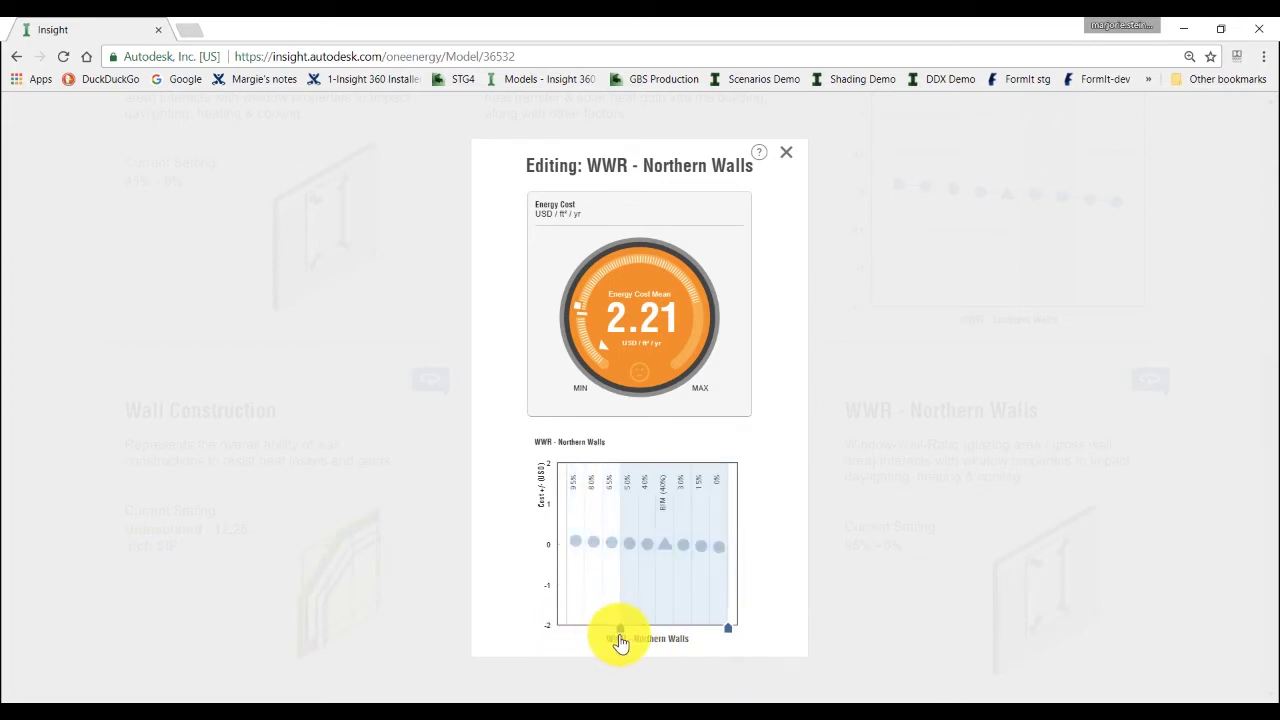
pyautogui.moveTo(729, 632); pyautogui.dragTo(689, 634)
pyautogui.click(913, 540)
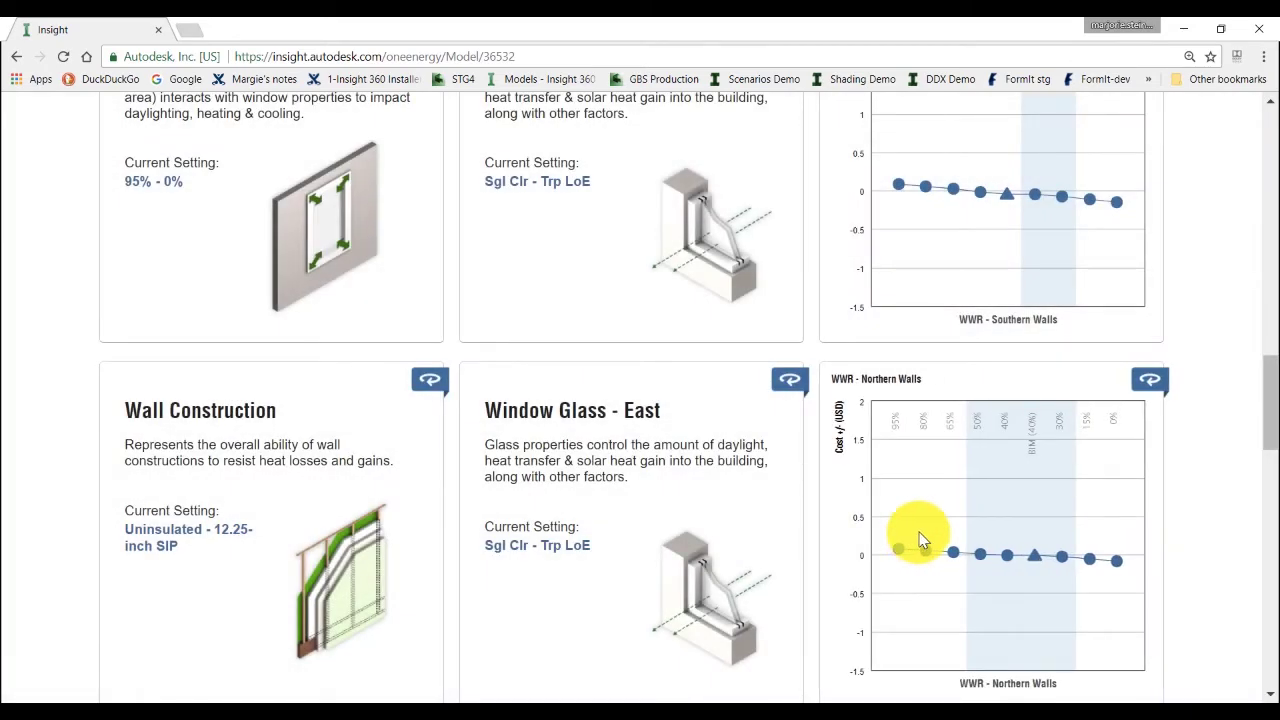
# Limit Western and Eastern wall WWR to 30%–0%, dropping mean cost to 1.86
pyautogui.scroll(8, 1129, 443)
pyautogui.click(897, 384)
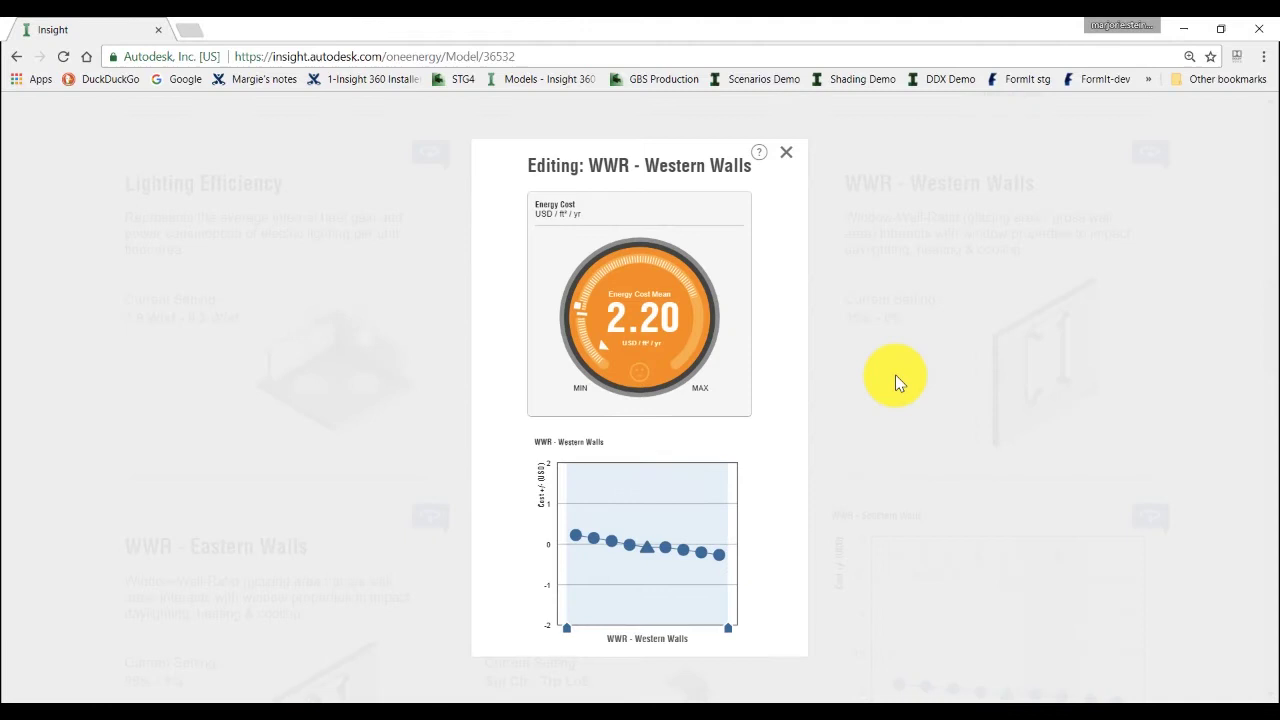
pyautogui.moveTo(567, 628); pyautogui.dragTo(674, 634)
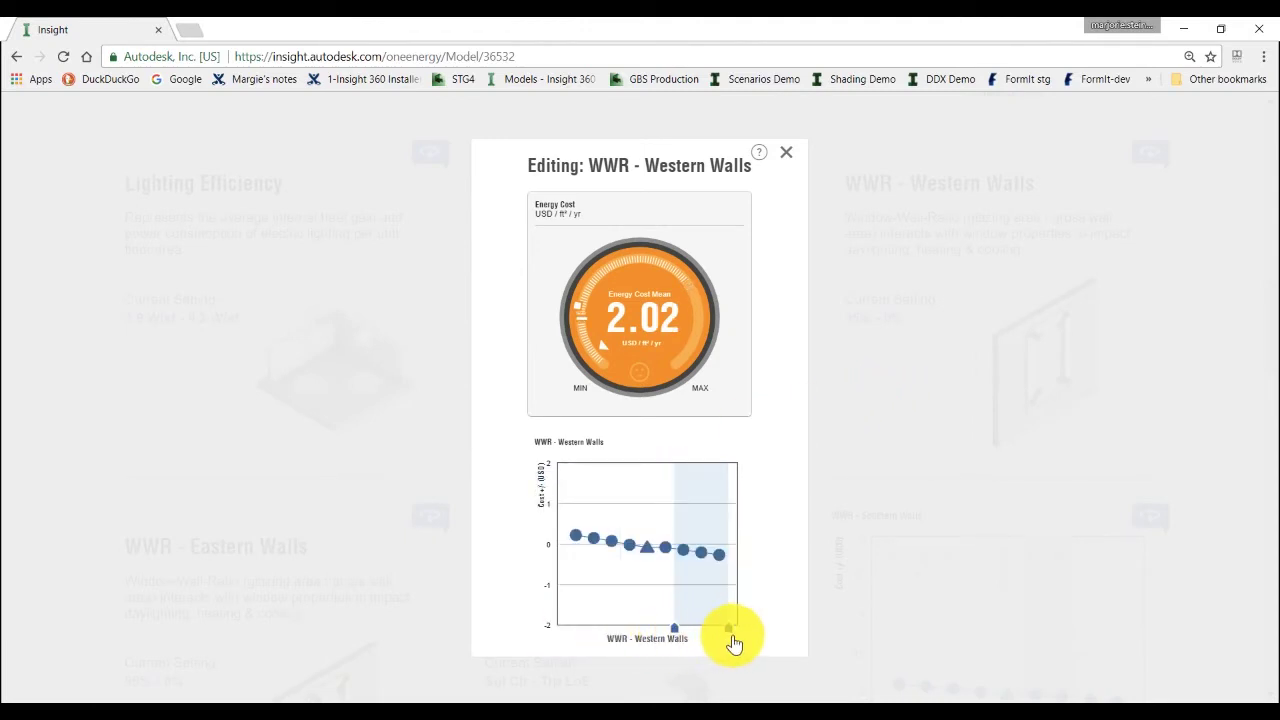
pyautogui.click(880, 543)
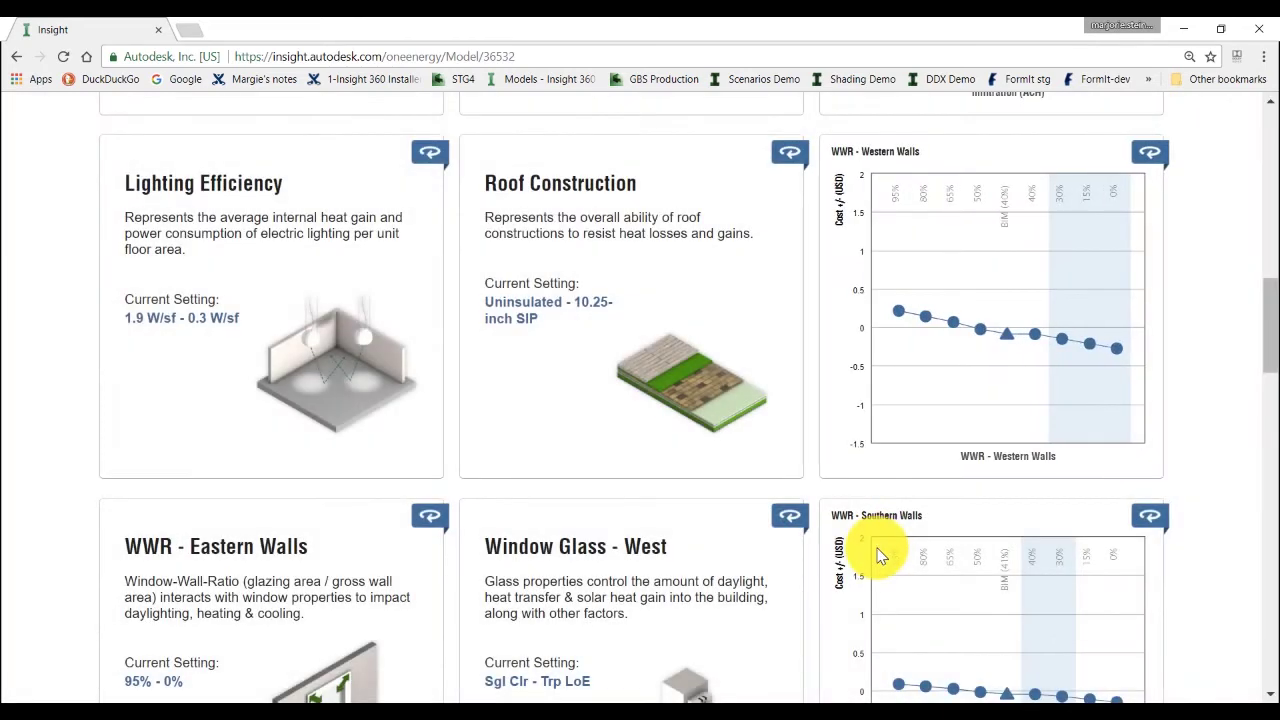
pyautogui.scroll(-3, 218, 538)
pyautogui.click(218, 538)
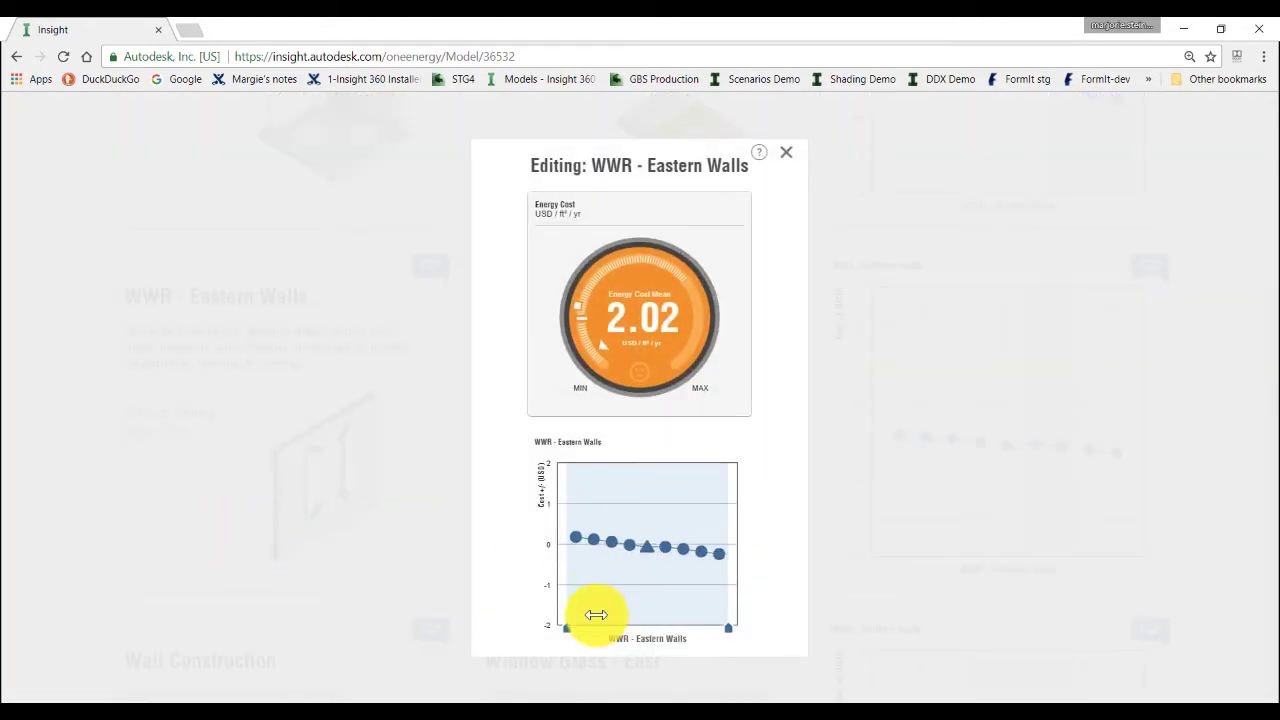
pyautogui.moveTo(566, 628); pyautogui.dragTo(682, 634)
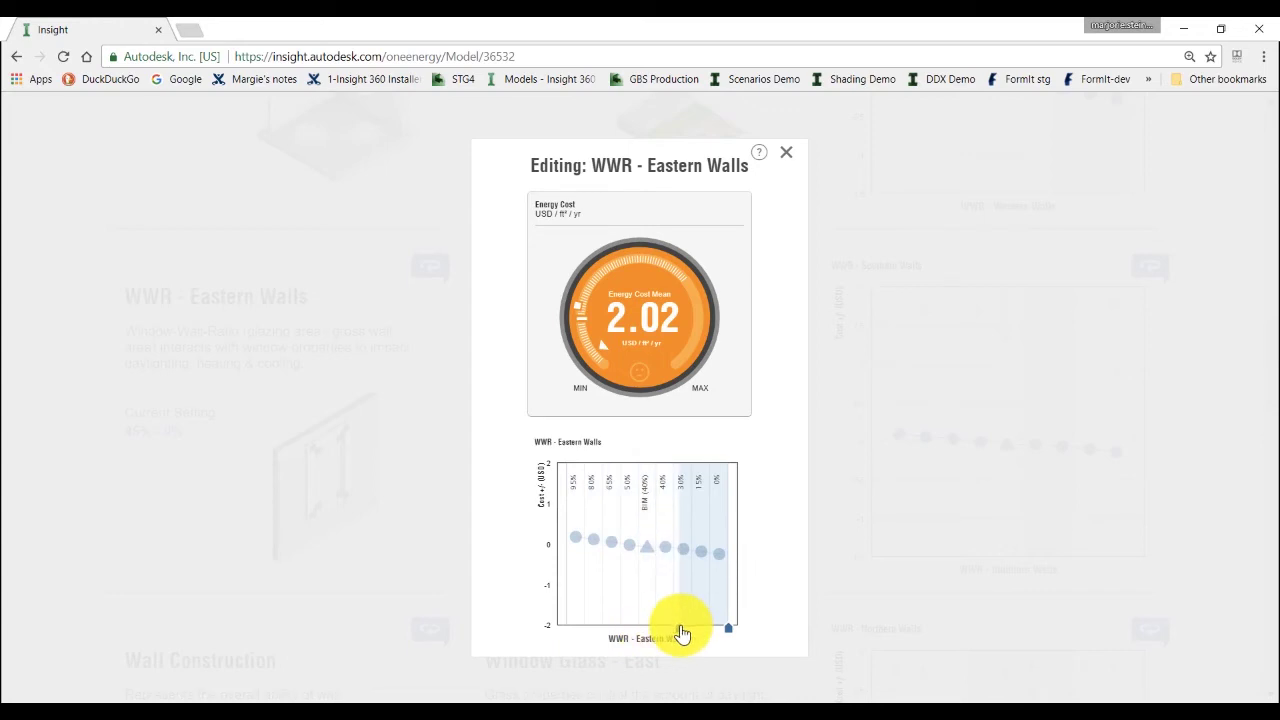
pyautogui.click(899, 530)
# Rename the untitled scenario via its three-dot menu and go Back to Insight, now reading 1.86
pyautogui.moveTo(1255, 420); pyautogui.dragTo(1225, 148)
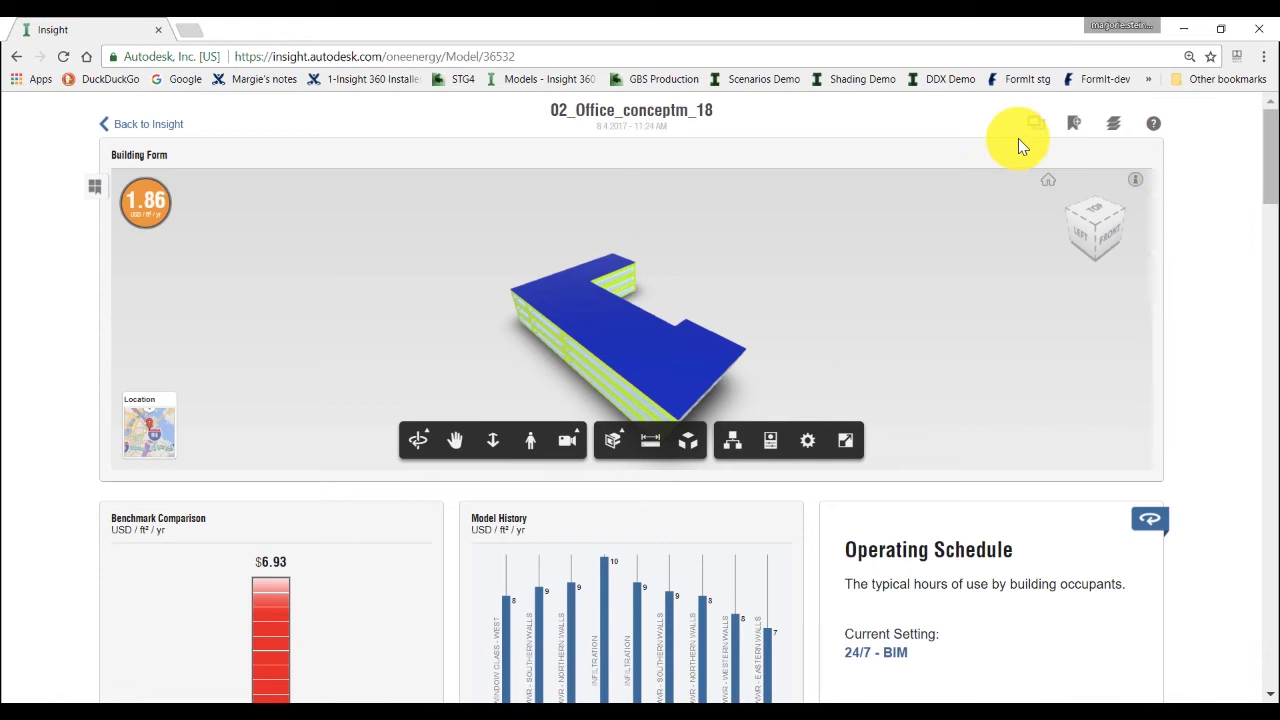
pyautogui.click(1071, 128)
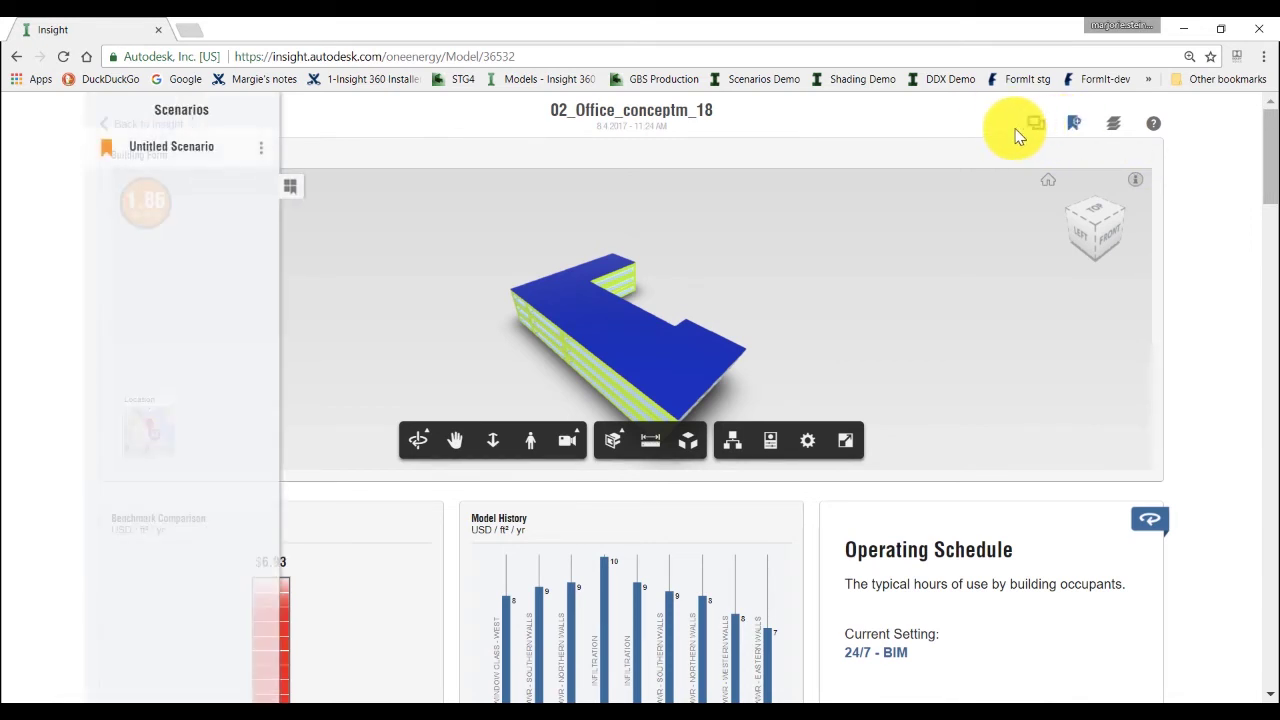
pyautogui.click(261, 150)
pyautogui.click(206, 140)
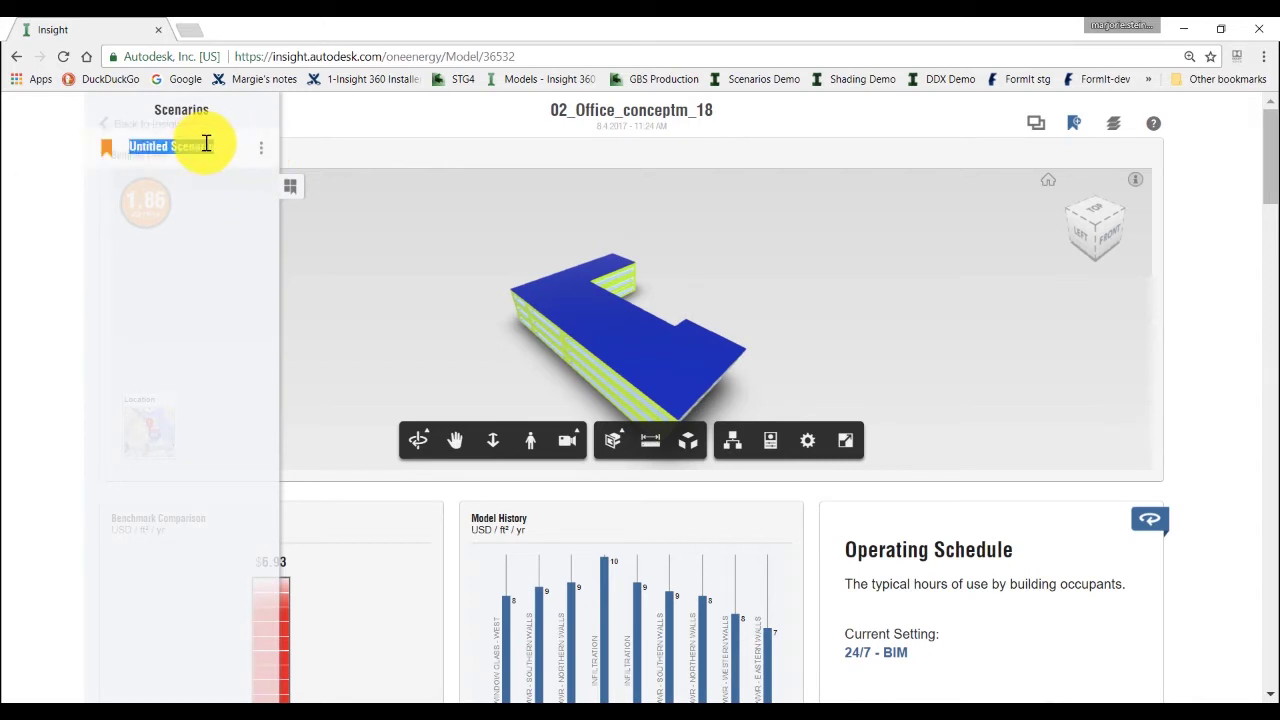
pyautogui.press('BackSpace')
pyautogui.click(320, 123)
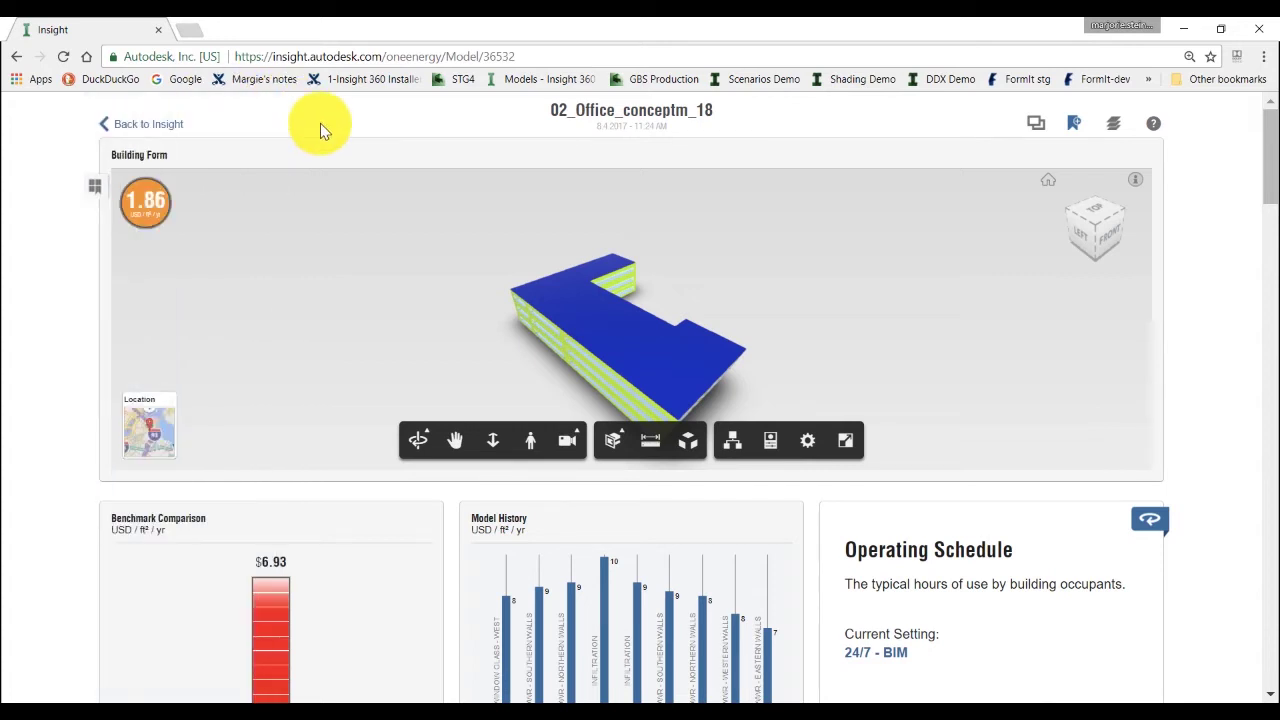
pyautogui.click(135, 127)
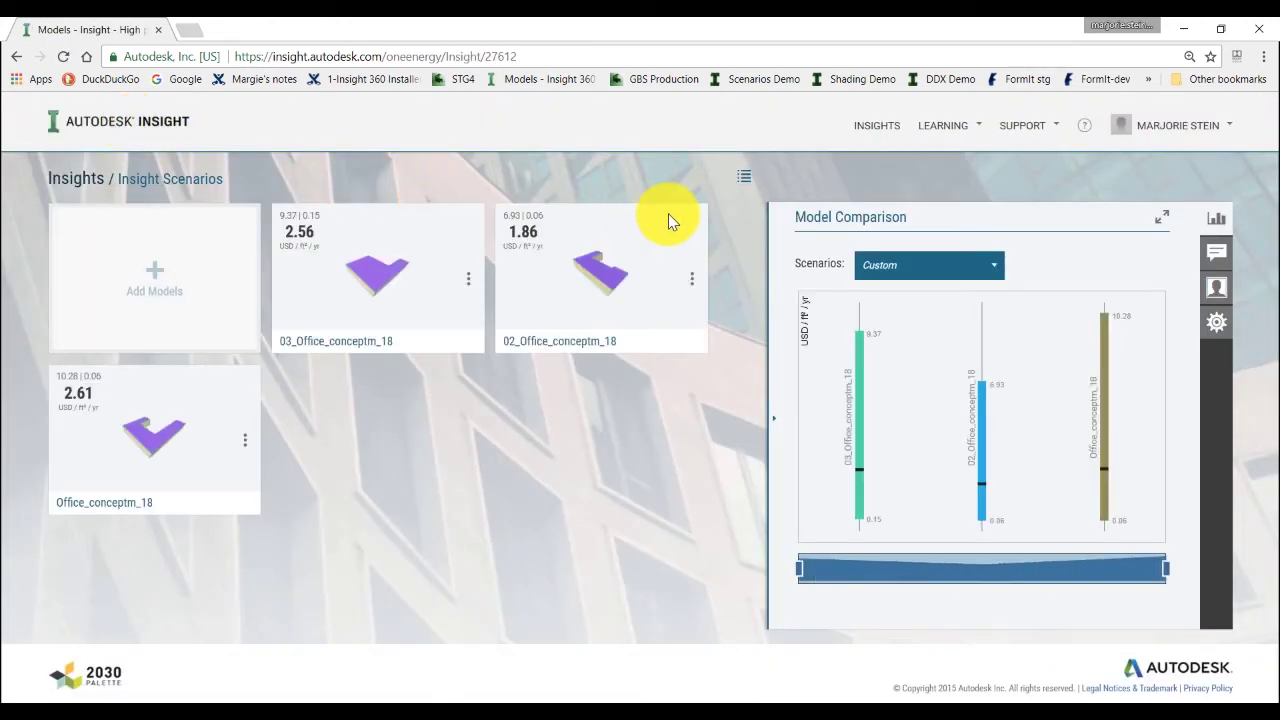
# Compare the models under the Infiltration and WWR scenario
pyautogui.click(997, 268)
pyautogui.scroll(-1, 955, 380)
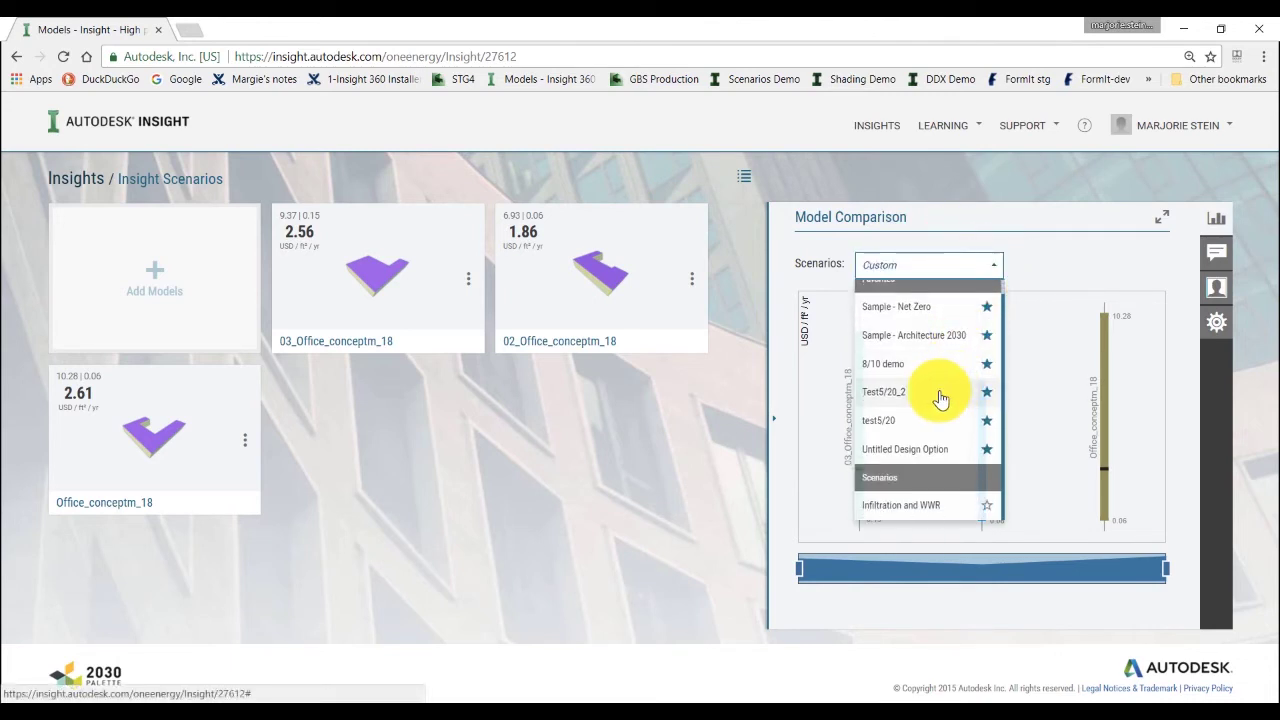
pyautogui.click(936, 508)
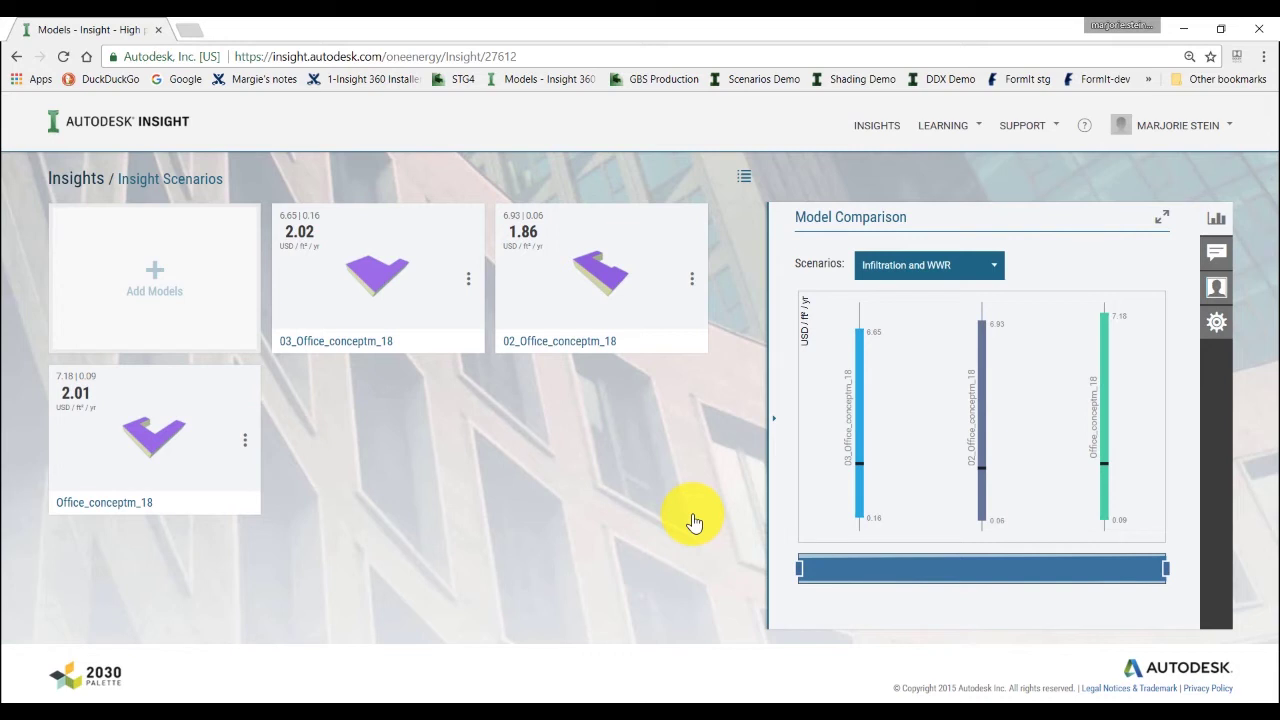
# Star Infiltration and WWR as a favourite scenario in the Scenarios list
pyautogui.click(993, 268)
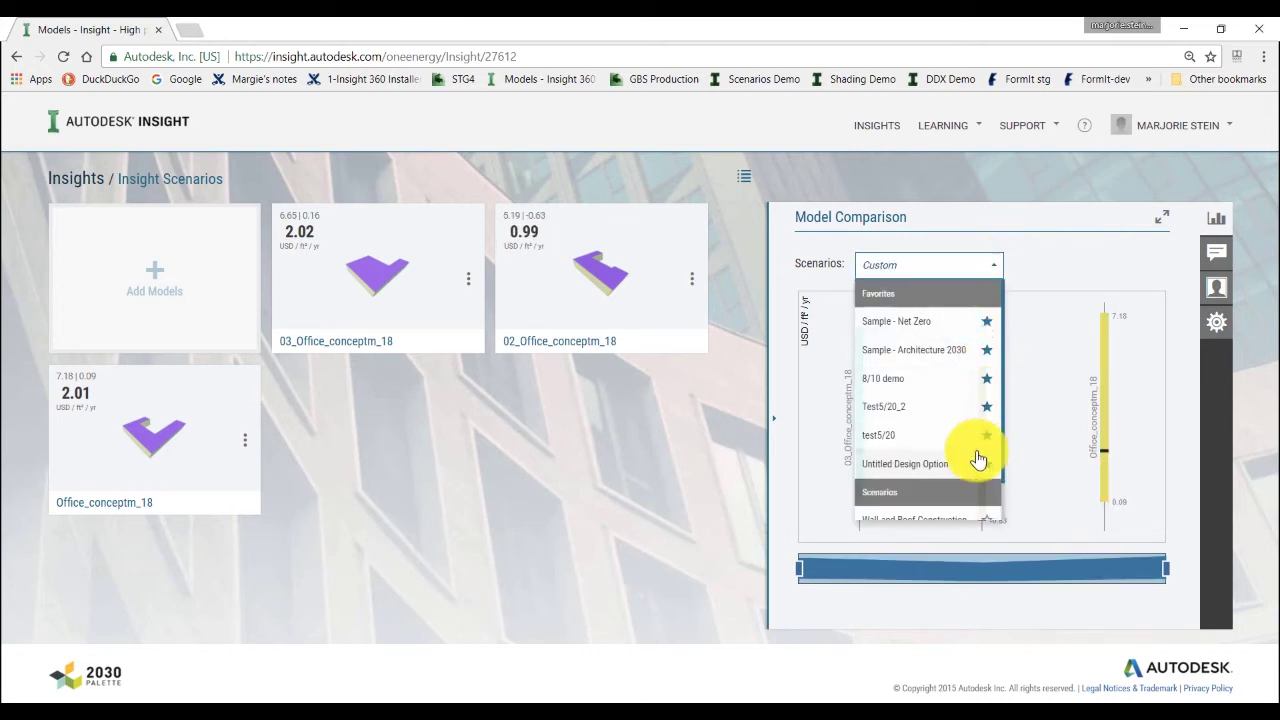
pyautogui.scroll(-2, 978, 452)
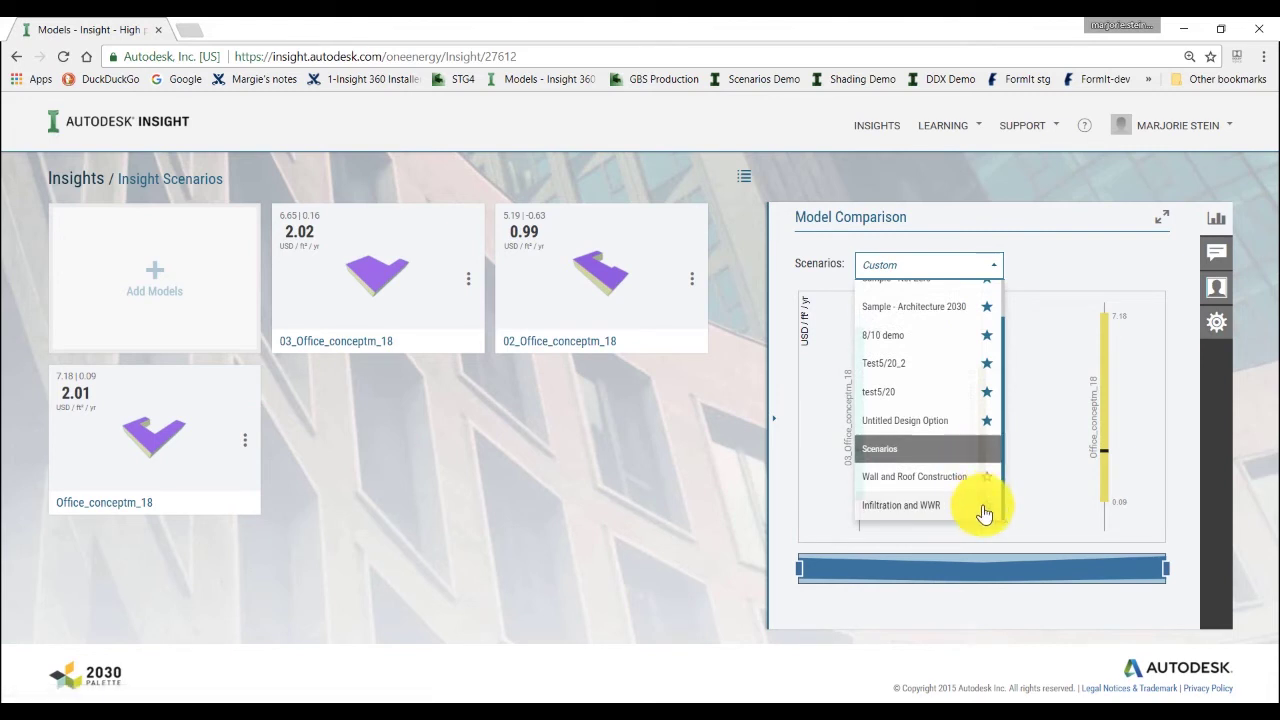
pyautogui.click(987, 506)
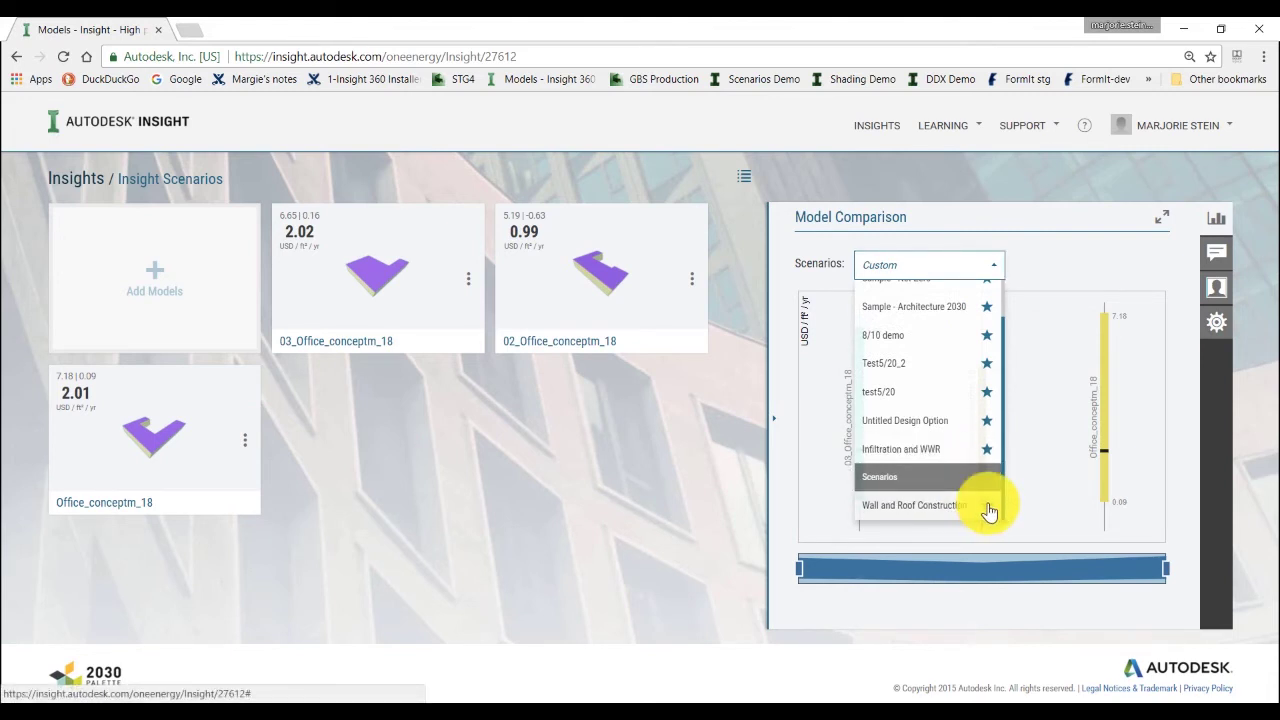
pyautogui.scroll(2, 986, 325)
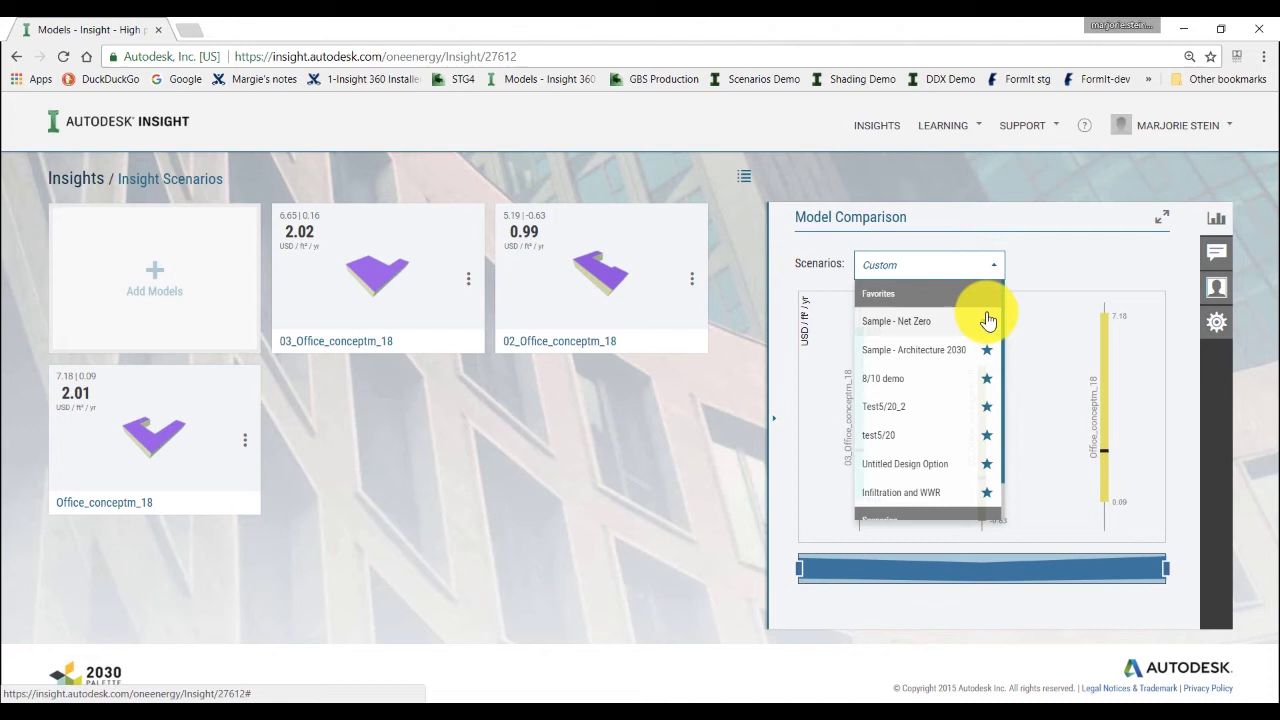
pyautogui.click(606, 285)
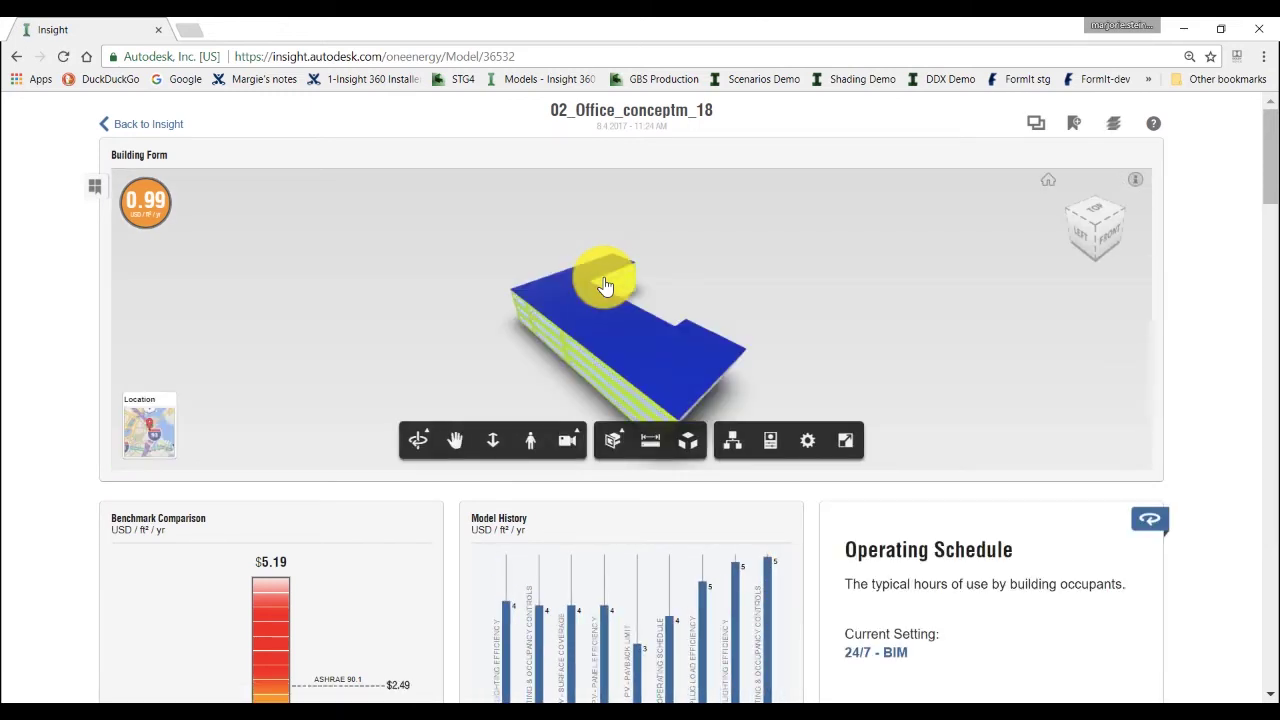
# Apply the Wall and Roof Construction scenario from the model's Scenarios panel
pyautogui.click(94, 184)
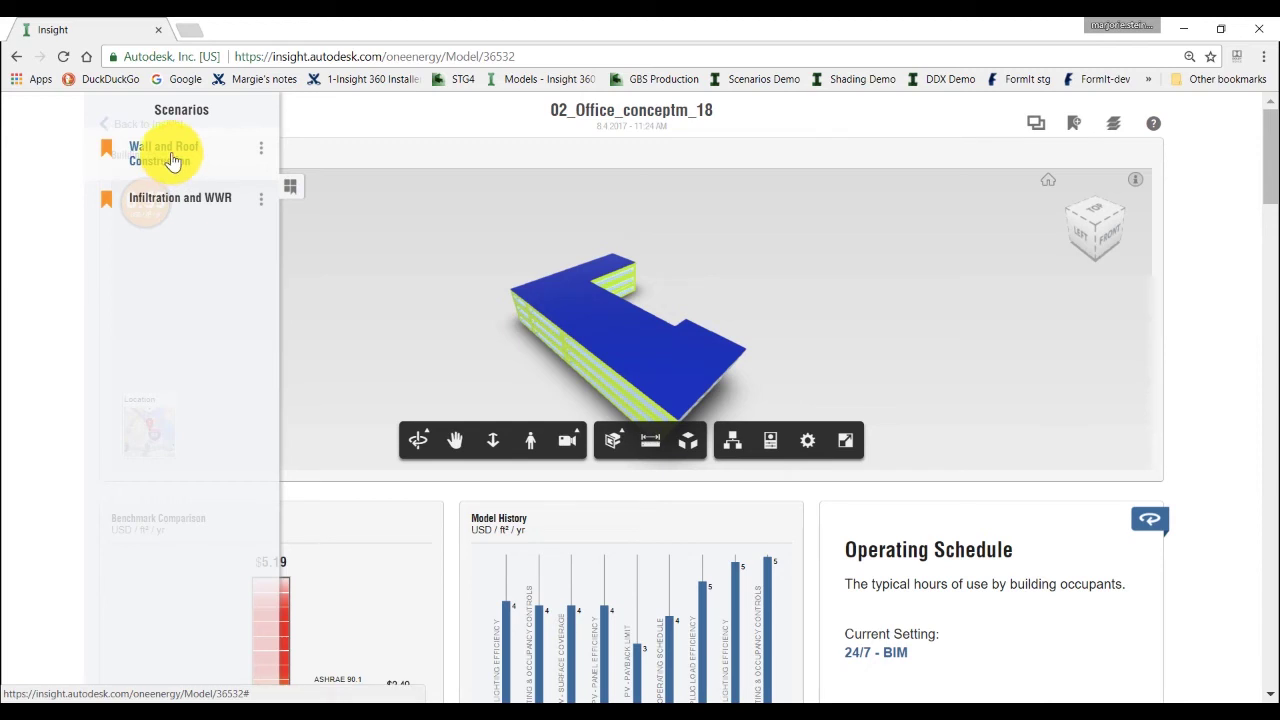
pyautogui.click(165, 154)
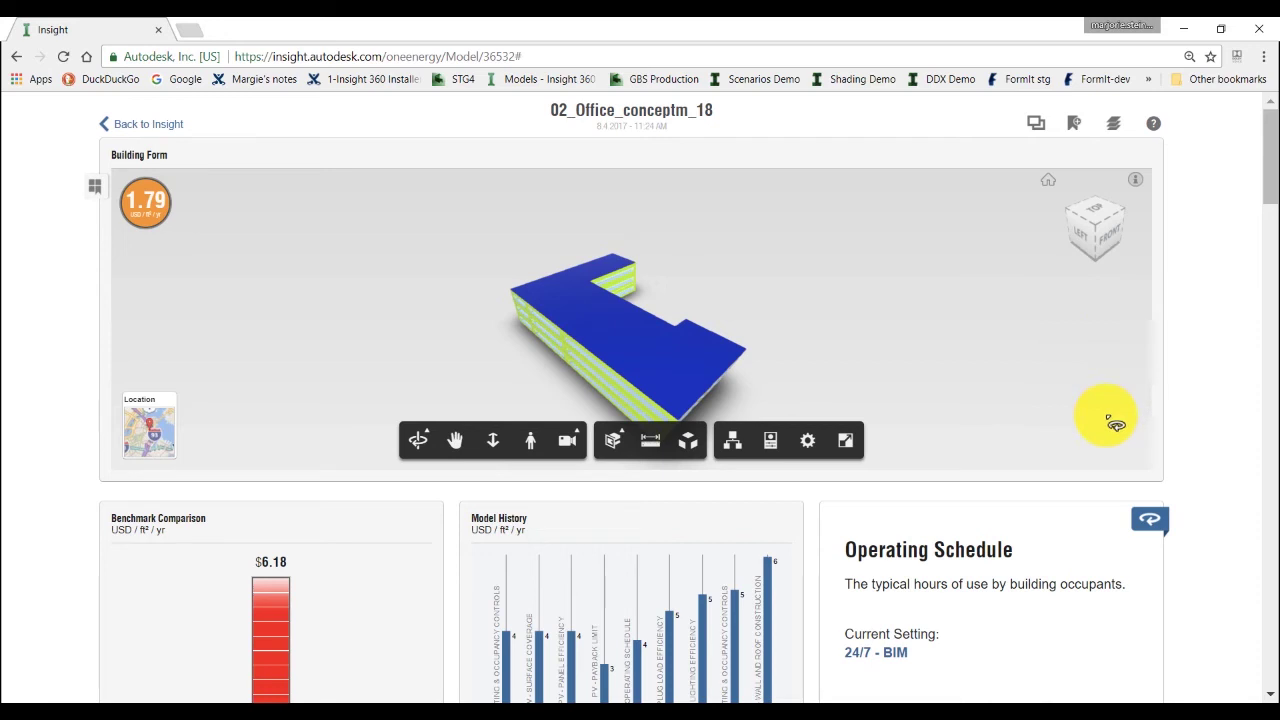
# Narrow the allowed Operating Schedule options
pyautogui.scroll(-2, 1240, 425)
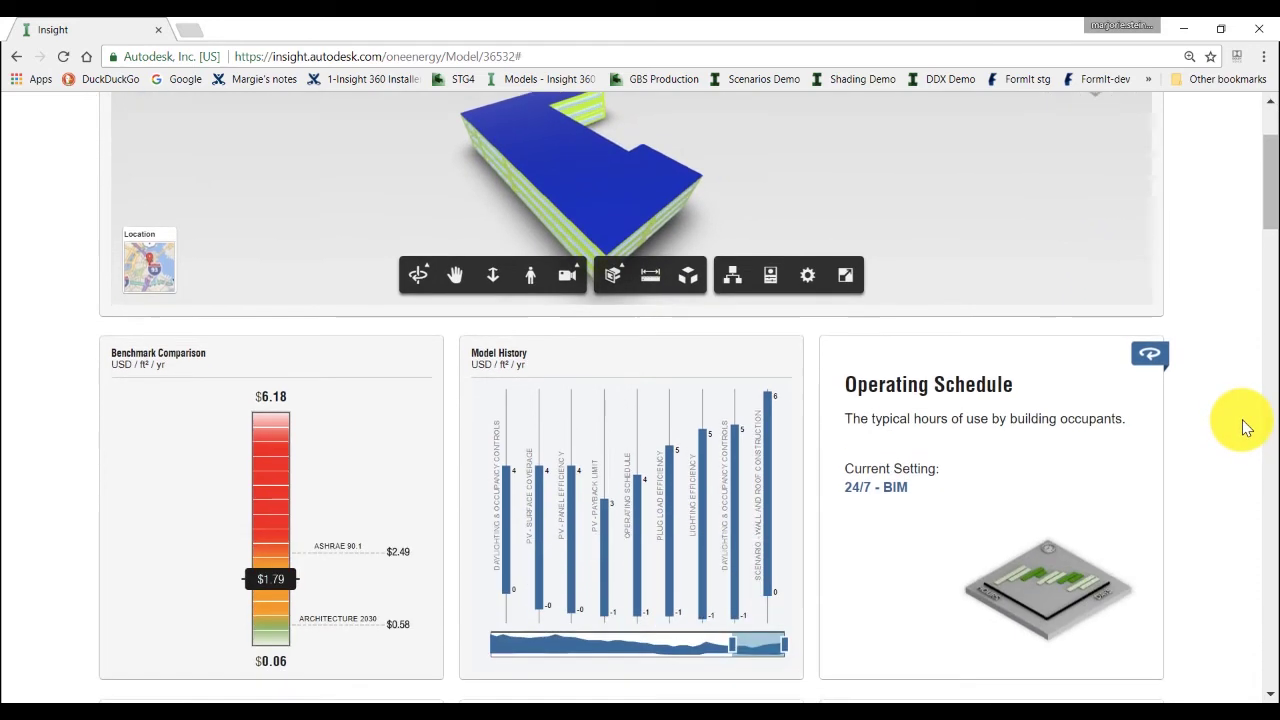
pyautogui.scroll(-1, 1241, 420)
pyautogui.click(1153, 272)
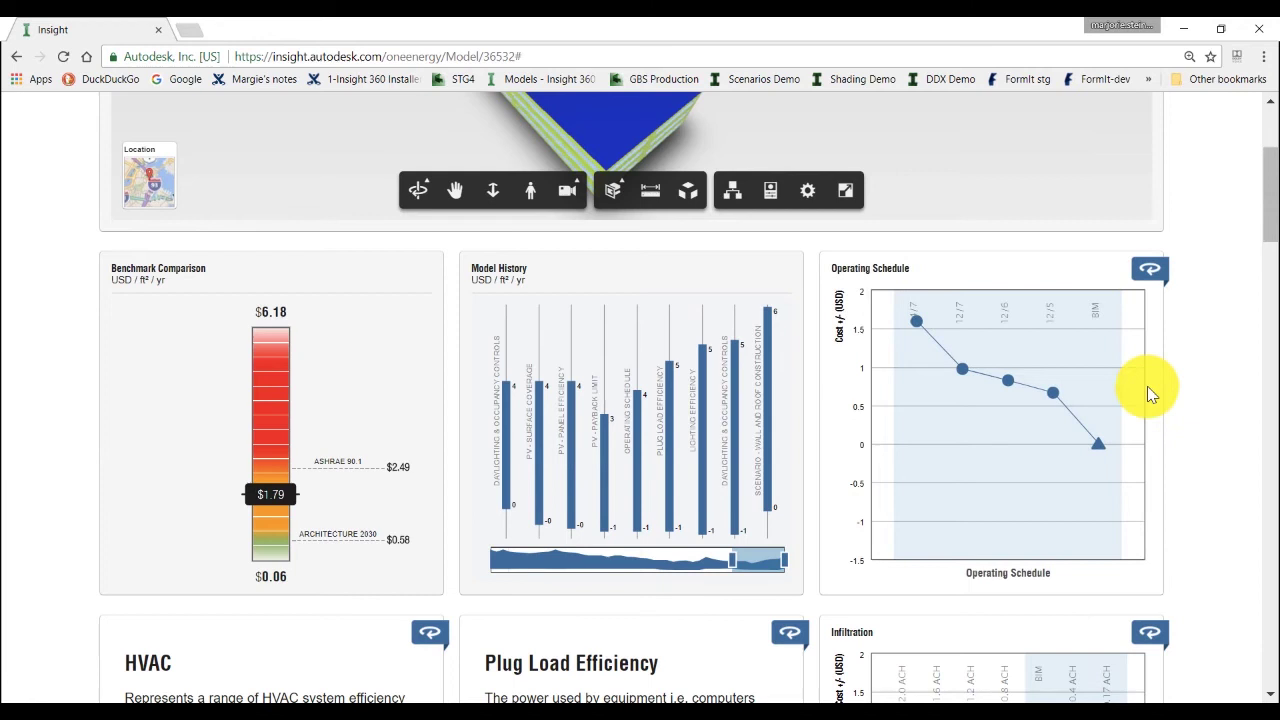
pyautogui.click(998, 529)
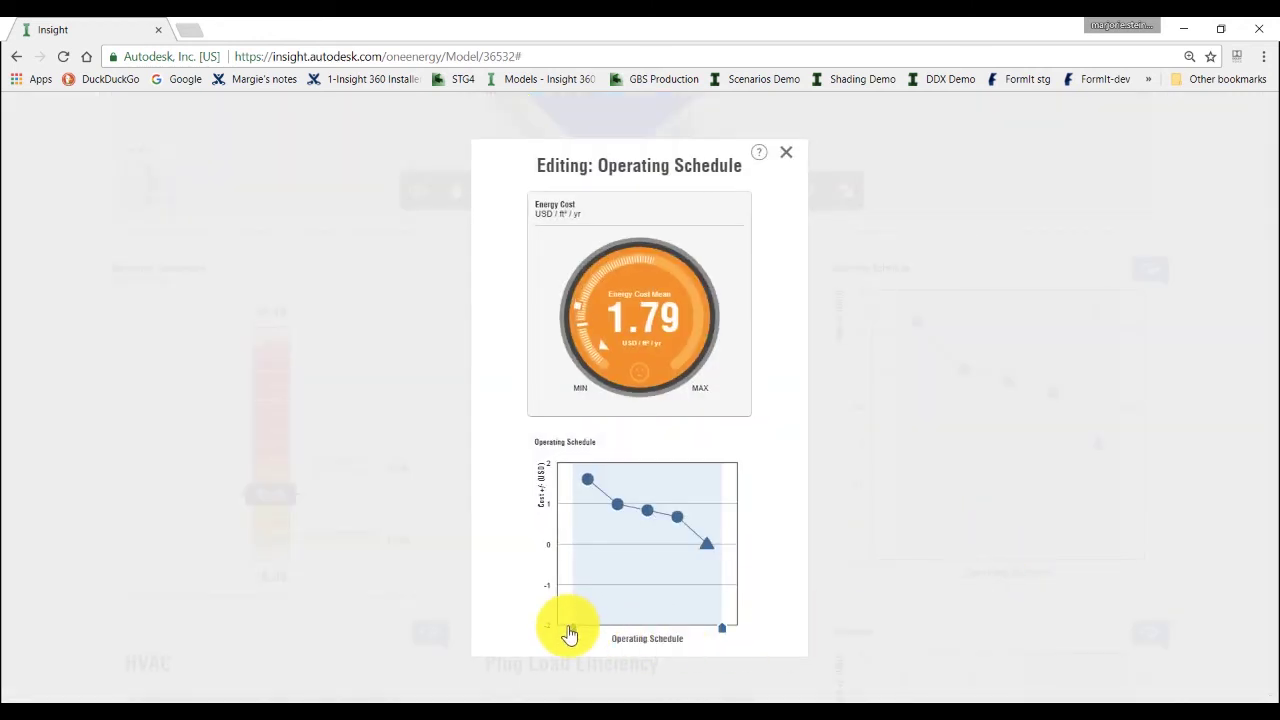
pyautogui.moveTo(568, 633); pyautogui.dragTo(631, 646)
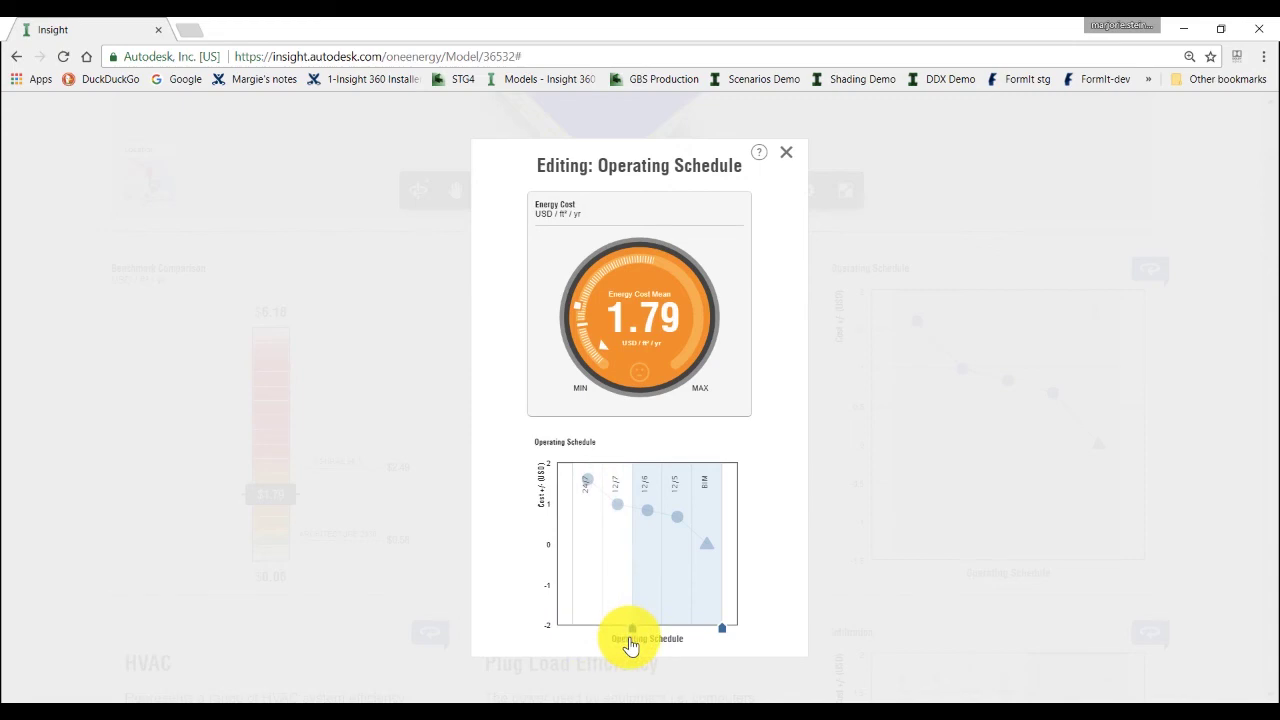
pyautogui.click(920, 523)
# Narrow Plug Load Efficiency and Lighting Efficiency ranges to the more efficient options
pyautogui.scroll(-3, 893, 558)
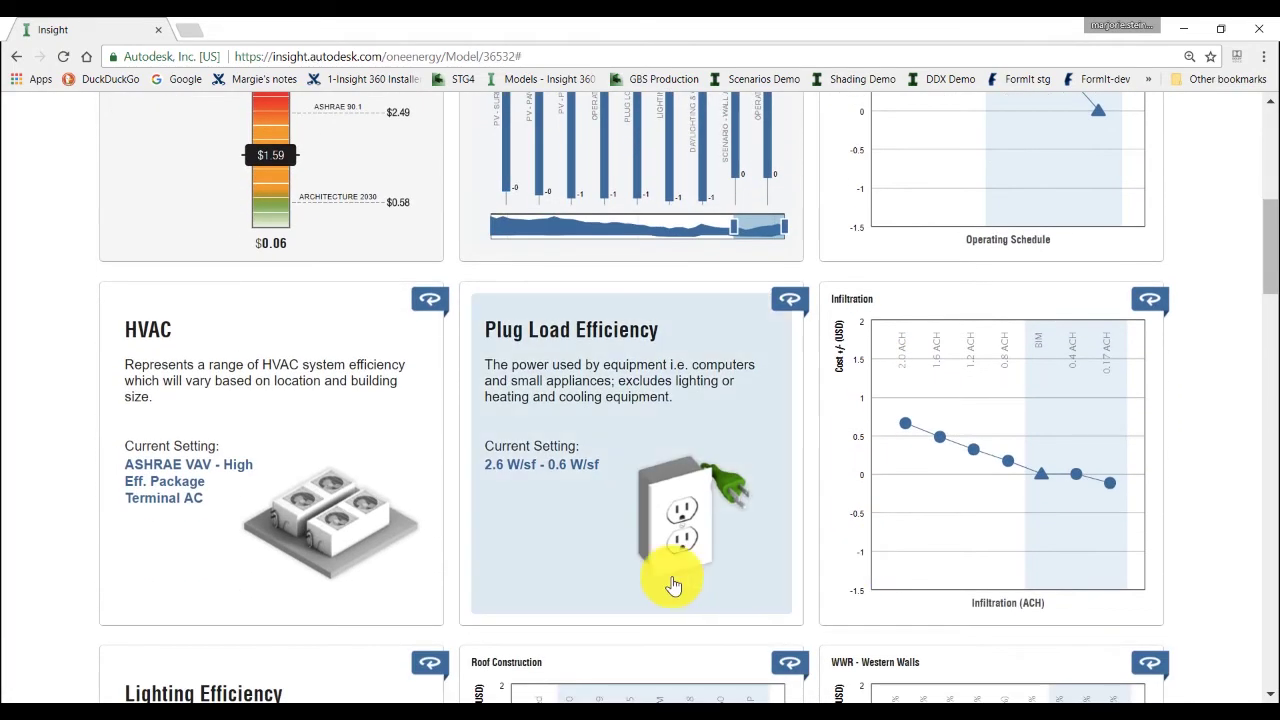
pyautogui.click(625, 578)
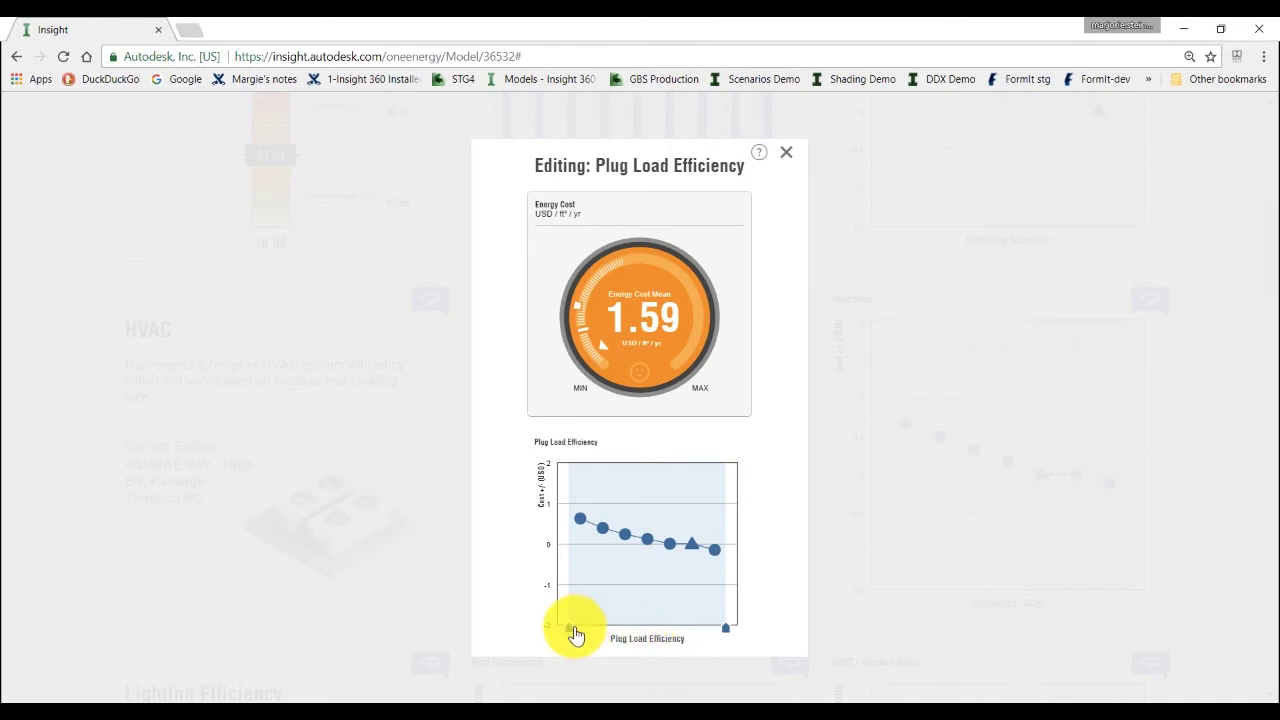
pyautogui.moveTo(571, 632); pyautogui.dragTo(640, 643)
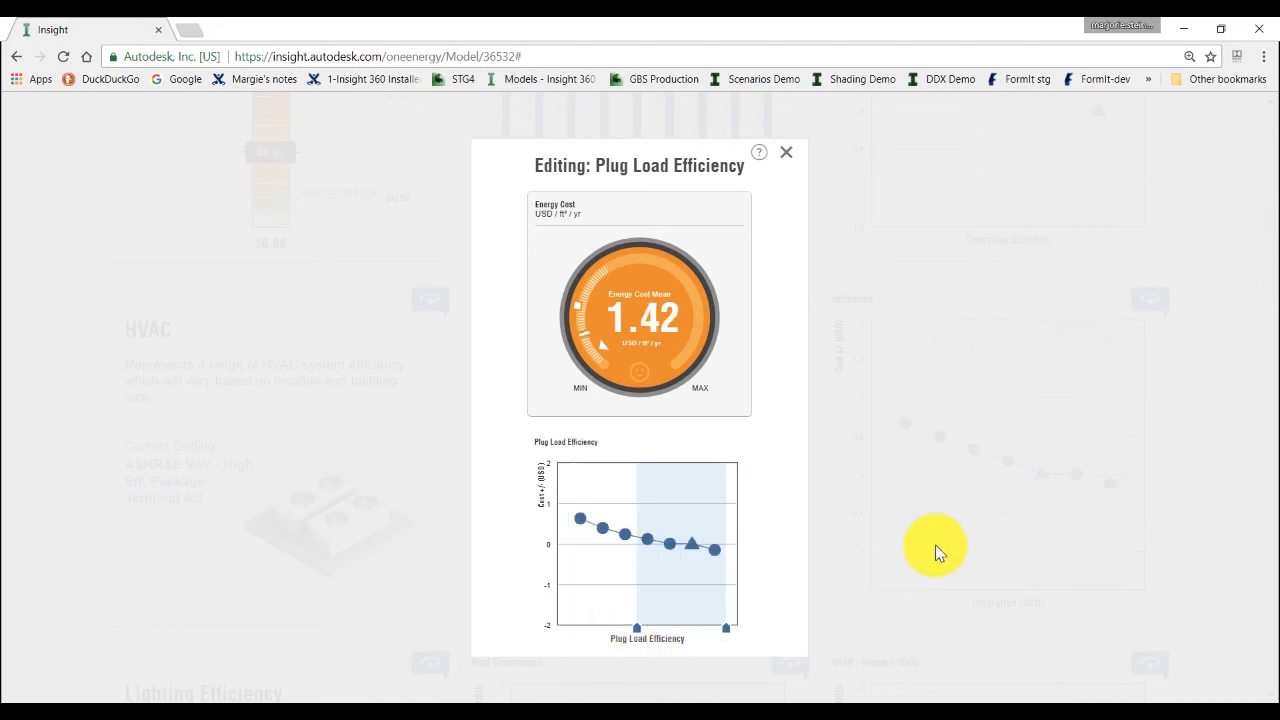
pyautogui.click(935, 545)
pyautogui.scroll(-4, 879, 590)
pyautogui.click(246, 524)
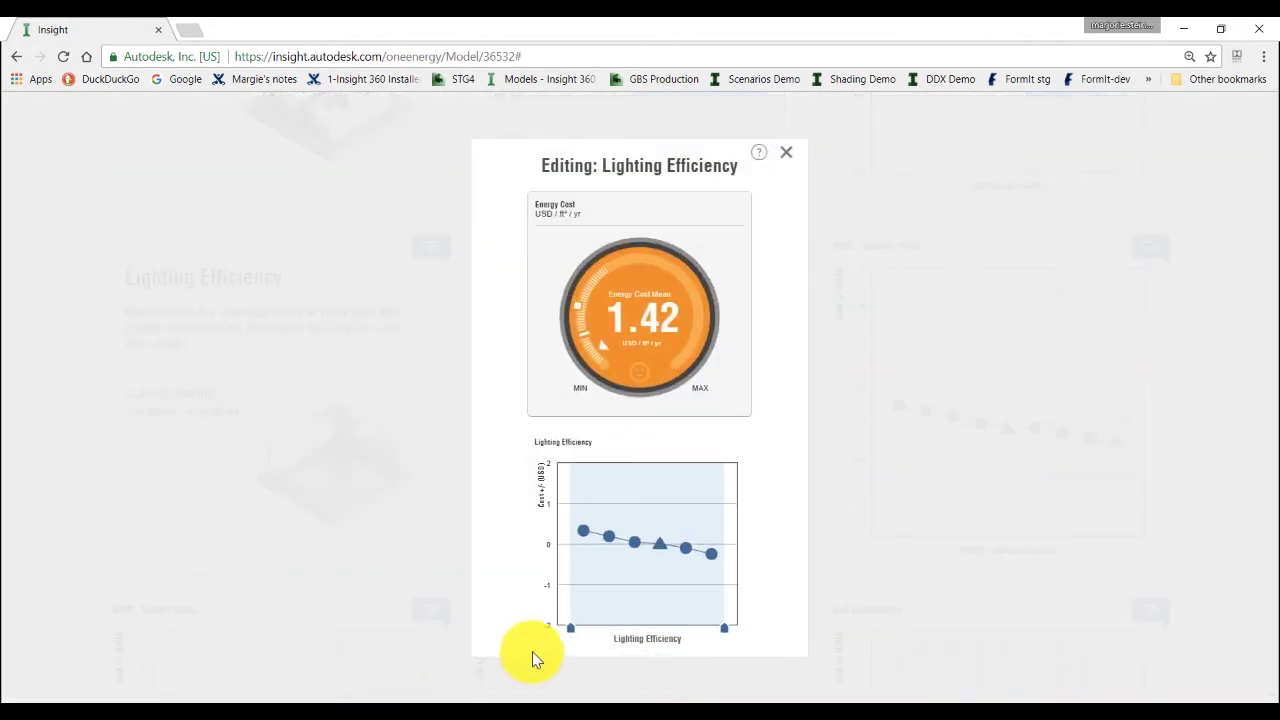
pyautogui.moveTo(569, 632); pyautogui.dragTo(621, 638)
pyautogui.click(910, 586)
# Narrow the Daylighting & Occupancy Controls range
pyautogui.scroll(-12, 794, 596)
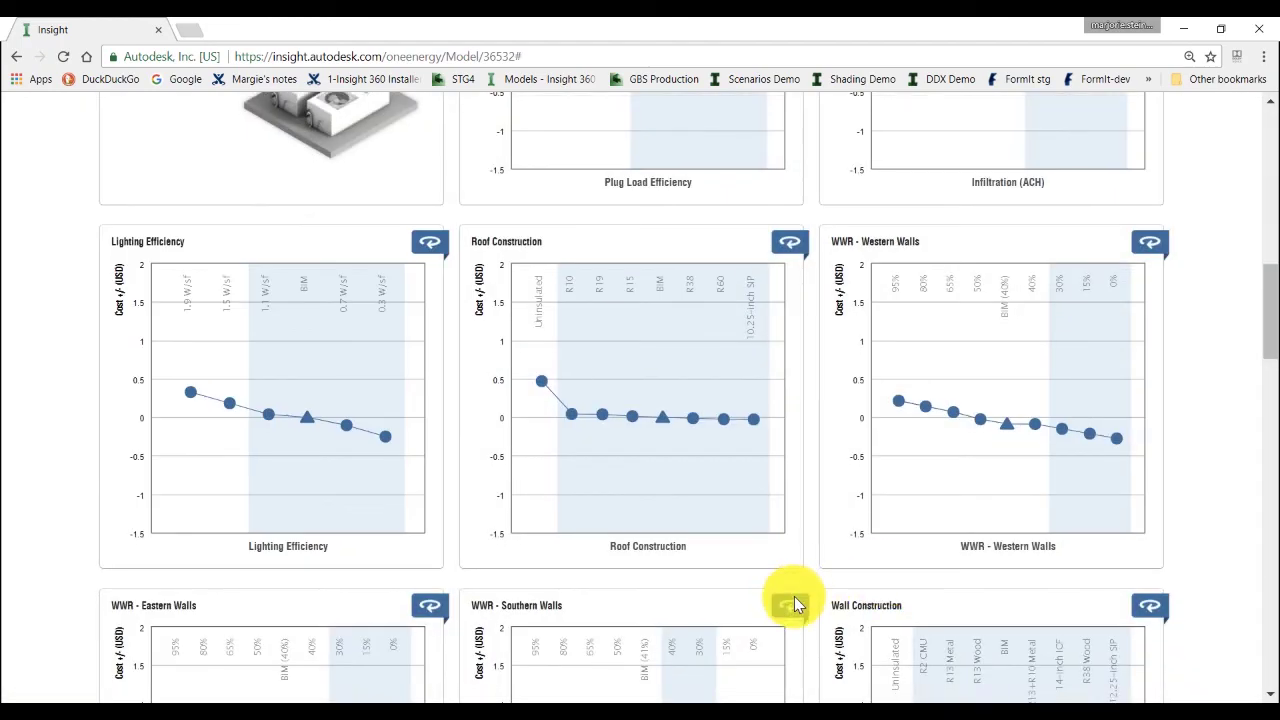
pyautogui.scroll(-2, 794, 596)
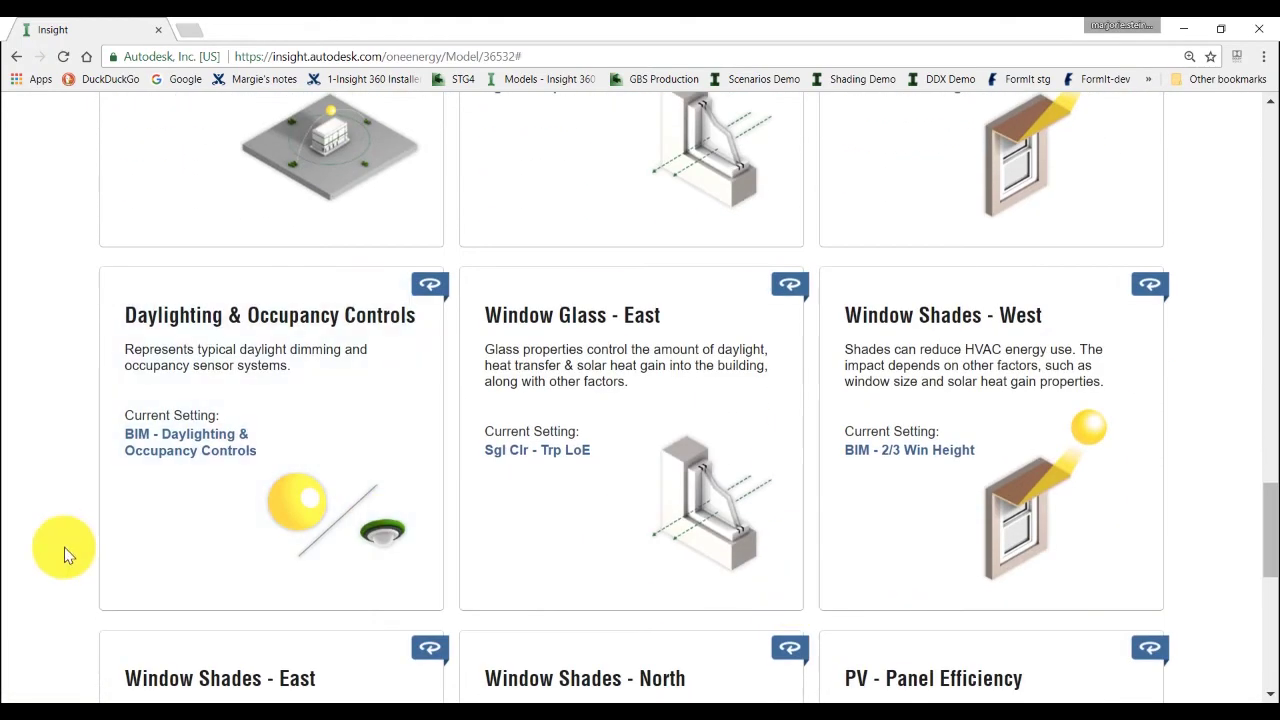
pyautogui.click(200, 580)
pyautogui.moveTo(566, 666); pyautogui.dragTo(700, 643)
pyautogui.click(1178, 485)
# Rename the Untitled Scenario to 'Schedule and Internal'
pyautogui.scroll(14, 1178, 485)
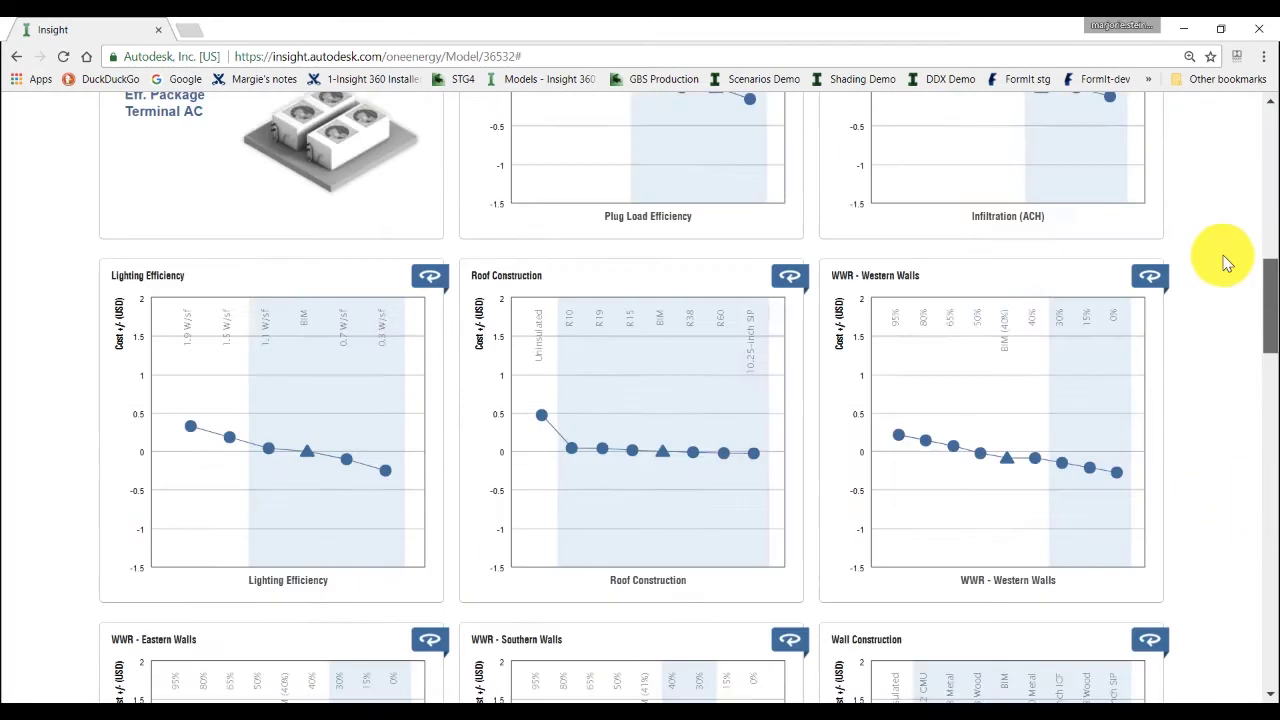
pyautogui.click(1073, 123)
pyautogui.doubleClick(229, 146)
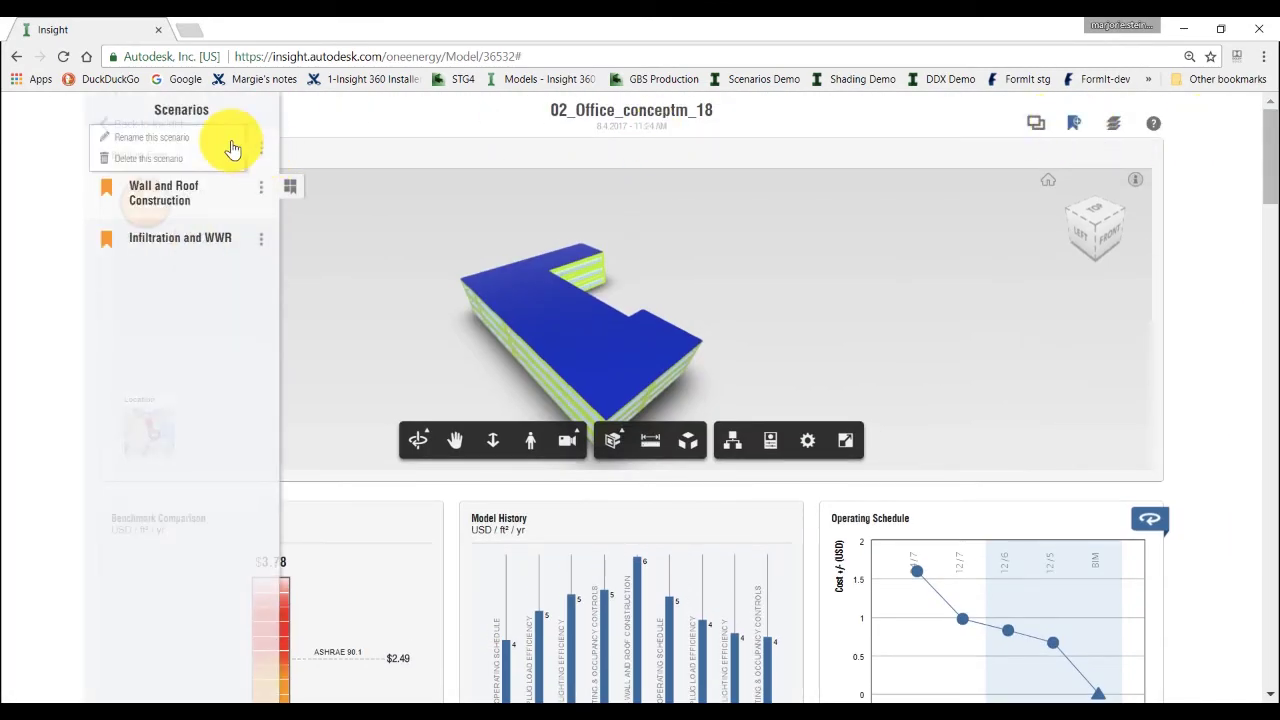
pyautogui.write('Schedule and')
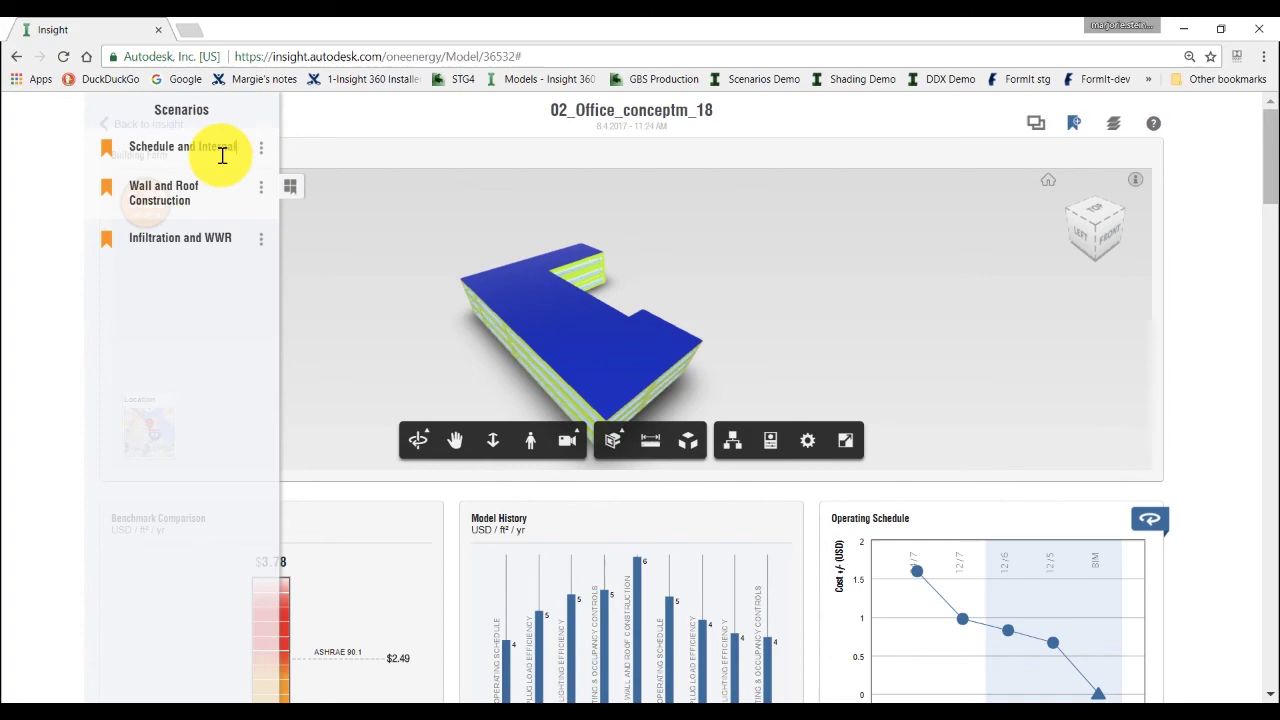
pyautogui.write(' Internal')
pyautogui.press('Return')
pyautogui.click(300, 129)
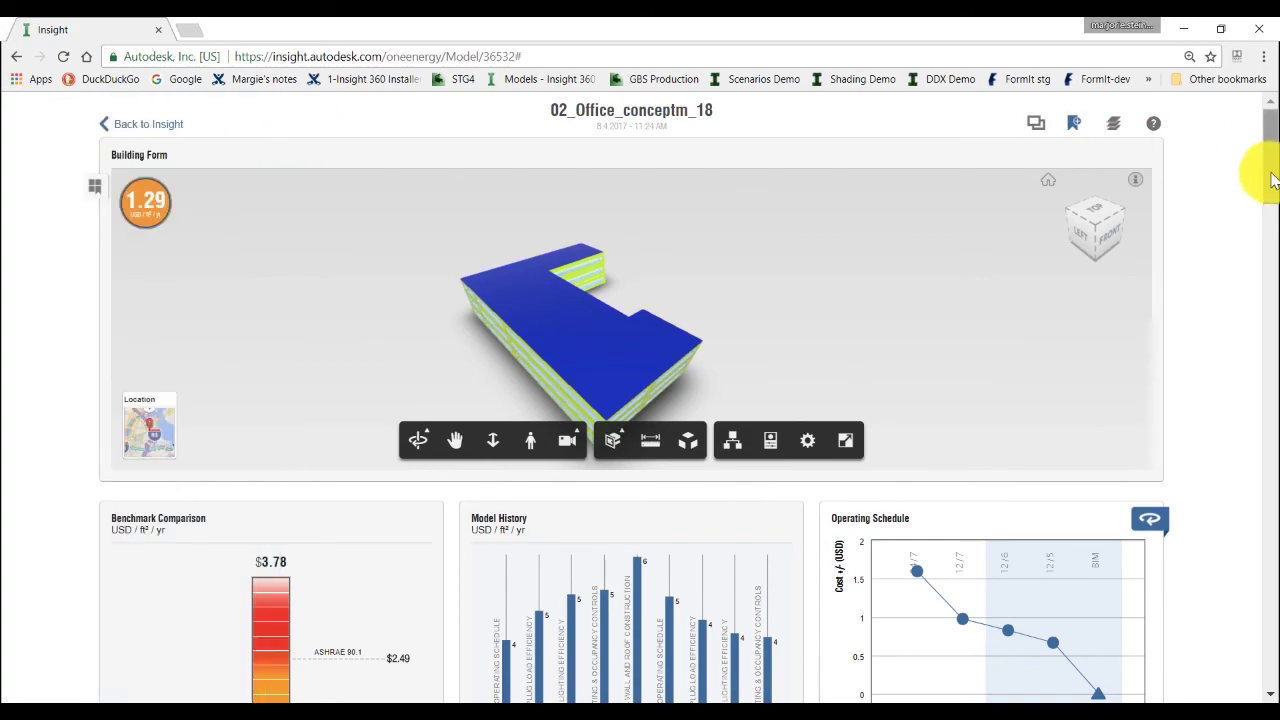
# Narrow the PV - Surface Coverage range
pyautogui.moveTo(1272, 180); pyautogui.dragTo(1250, 668)
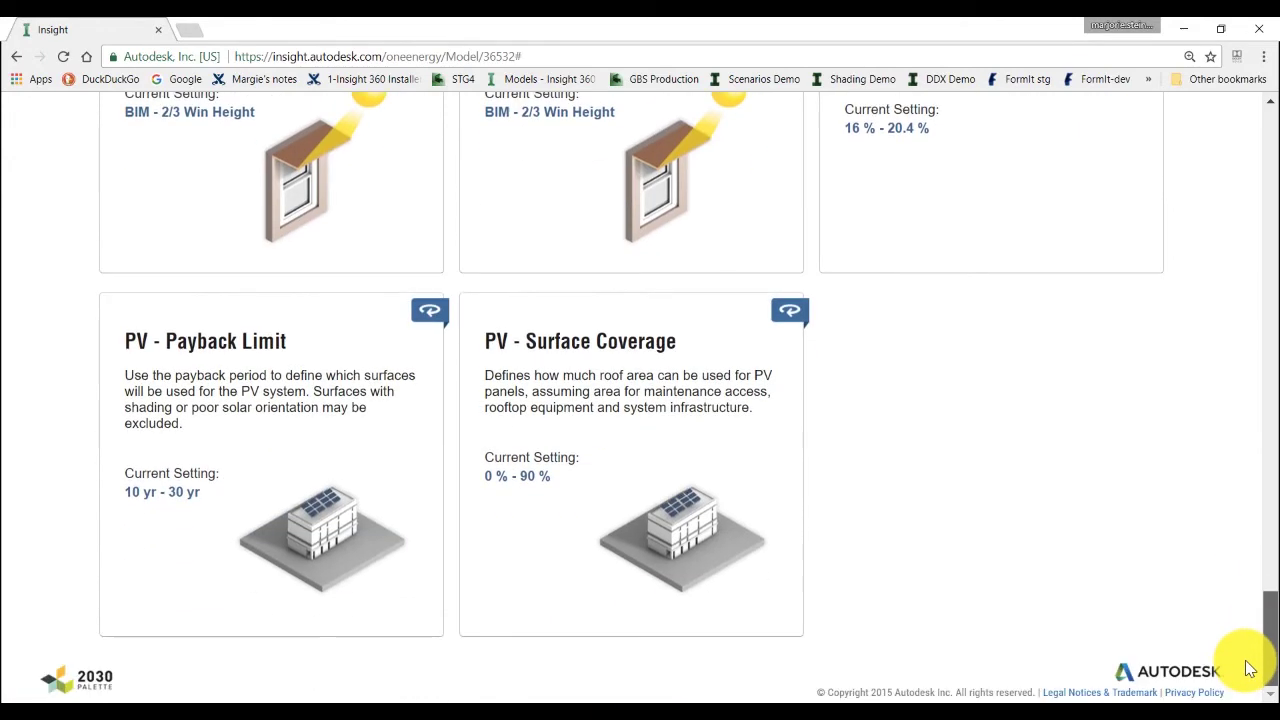
pyautogui.click(573, 572)
pyautogui.moveTo(672, 560)
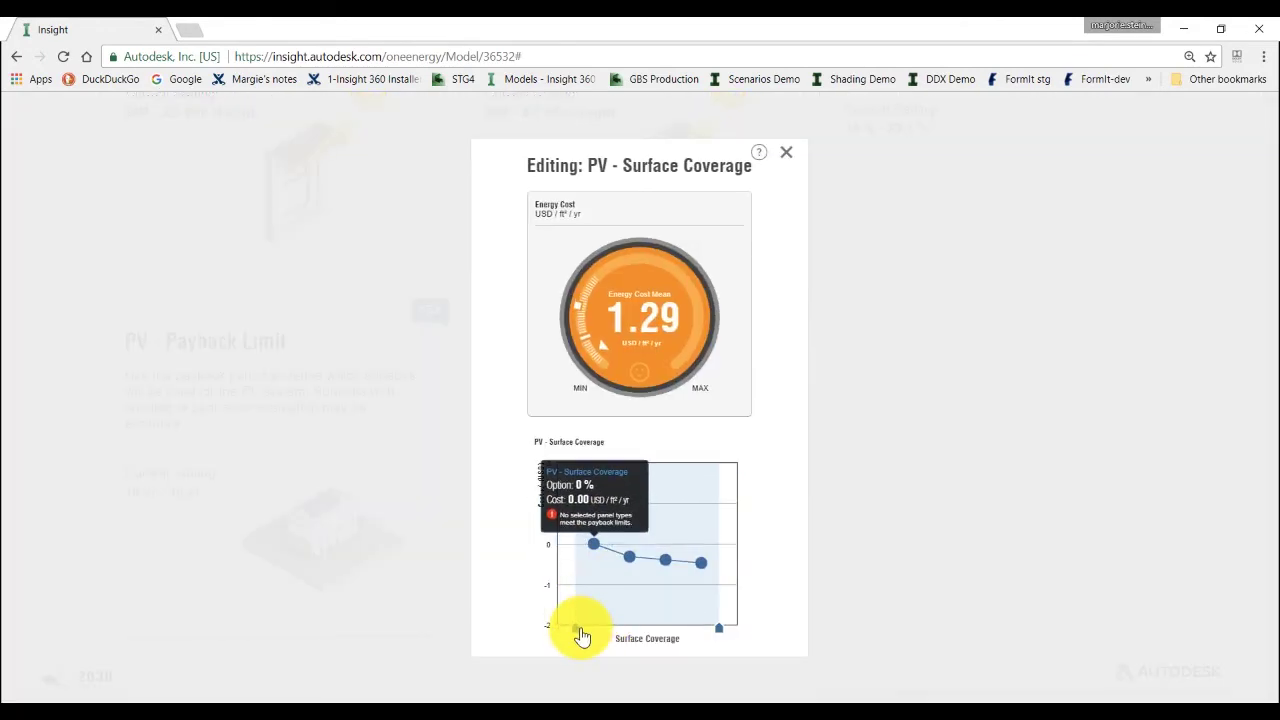
pyautogui.moveTo(582, 636); pyautogui.dragTo(651, 634)
pyautogui.click(989, 516)
# Limit PV panel efficiency to 20.4% and payback limit to 20–30 yr
pyautogui.scroll(4, 1110, 470)
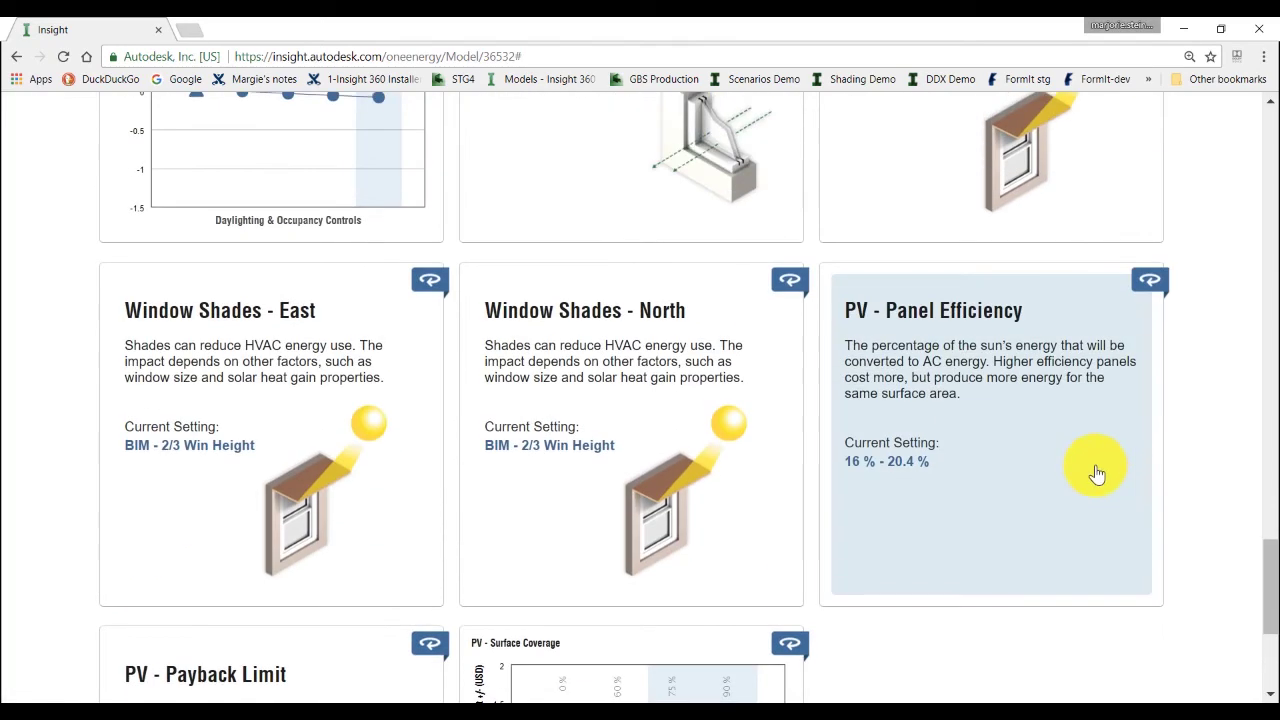
pyautogui.click(1097, 473)
pyautogui.moveTo(580, 634); pyautogui.dragTo(673, 636)
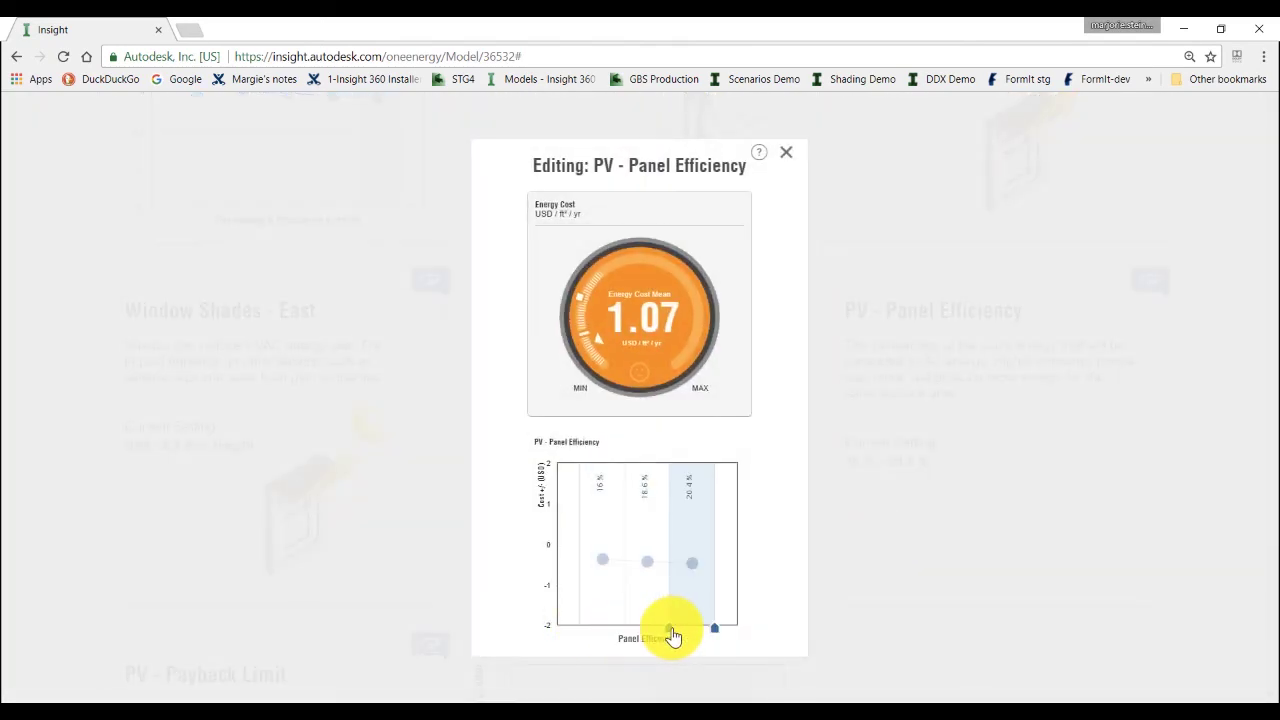
pyautogui.click(891, 594)
pyautogui.scroll(-3, 891, 594)
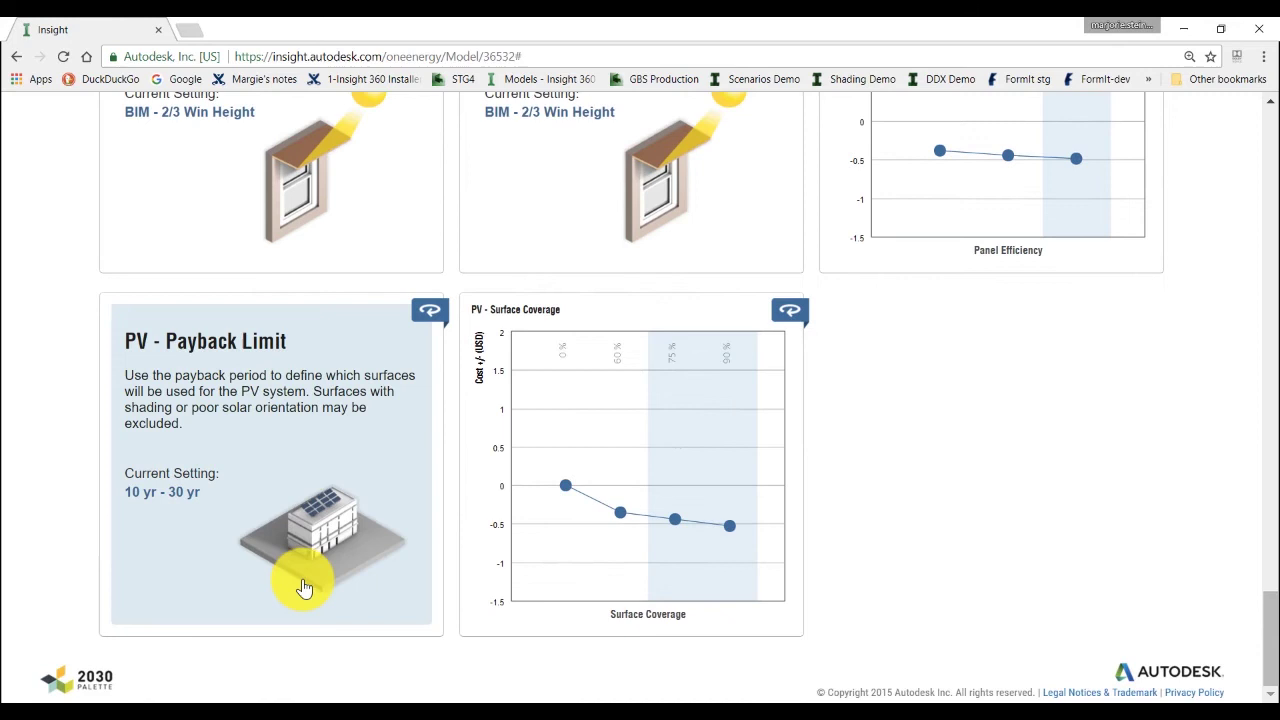
pyautogui.click(305, 588)
pyautogui.moveTo(580, 634); pyautogui.dragTo(630, 636)
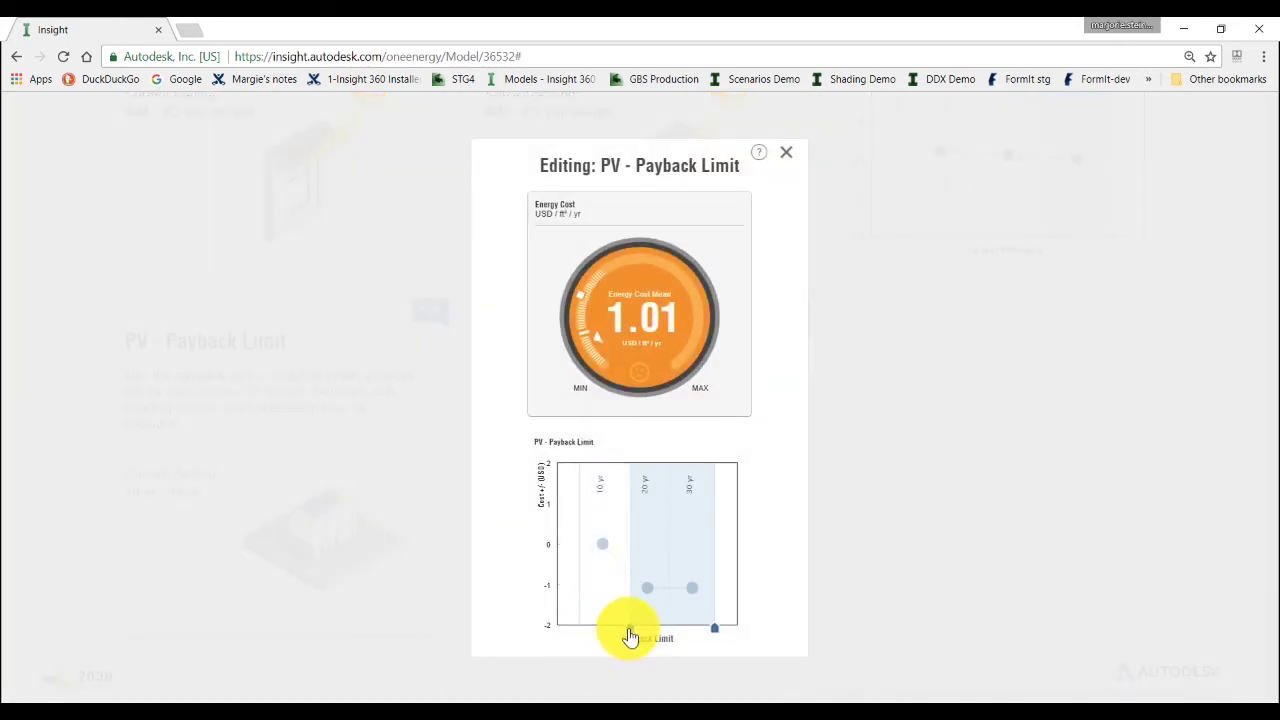
pyautogui.click(878, 555)
# Name the new untitled scenario 'PV System'
pyautogui.moveTo(1270, 600); pyautogui.dragTo(1194, 111)
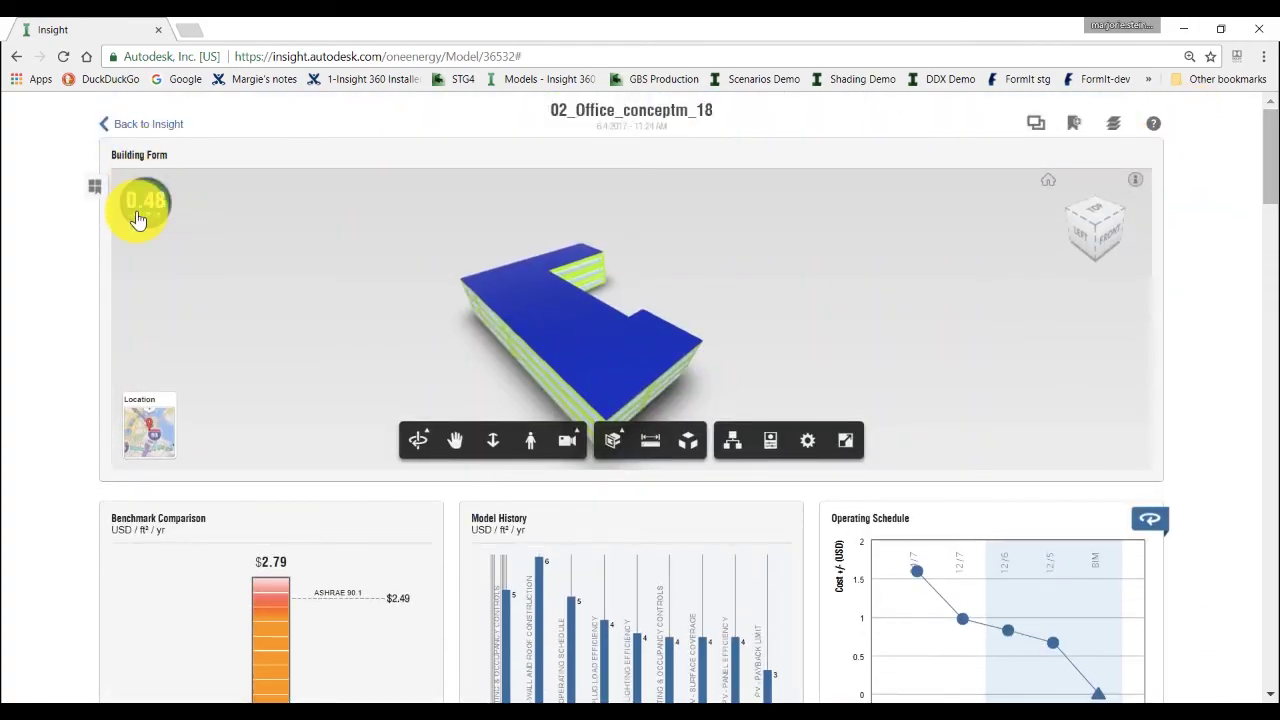
pyautogui.click(1070, 124)
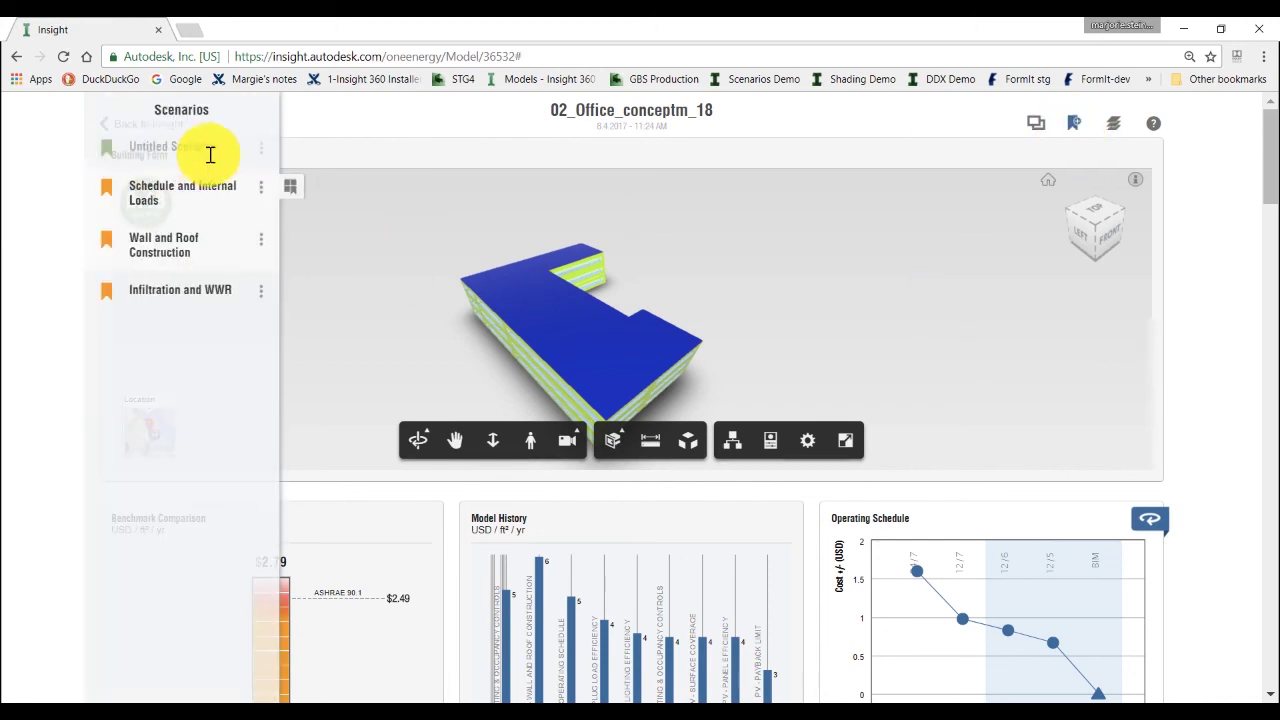
pyautogui.click(195, 137)
pyautogui.write('PV System')
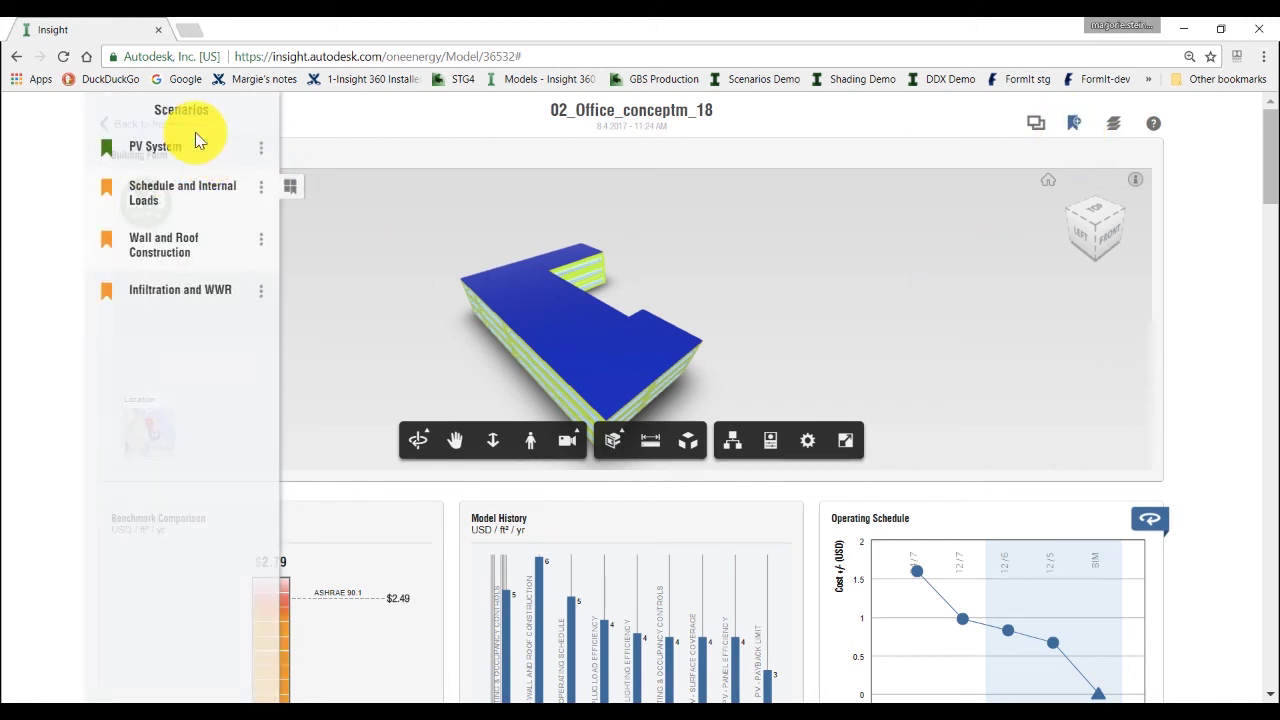
pyautogui.click(305, 125)
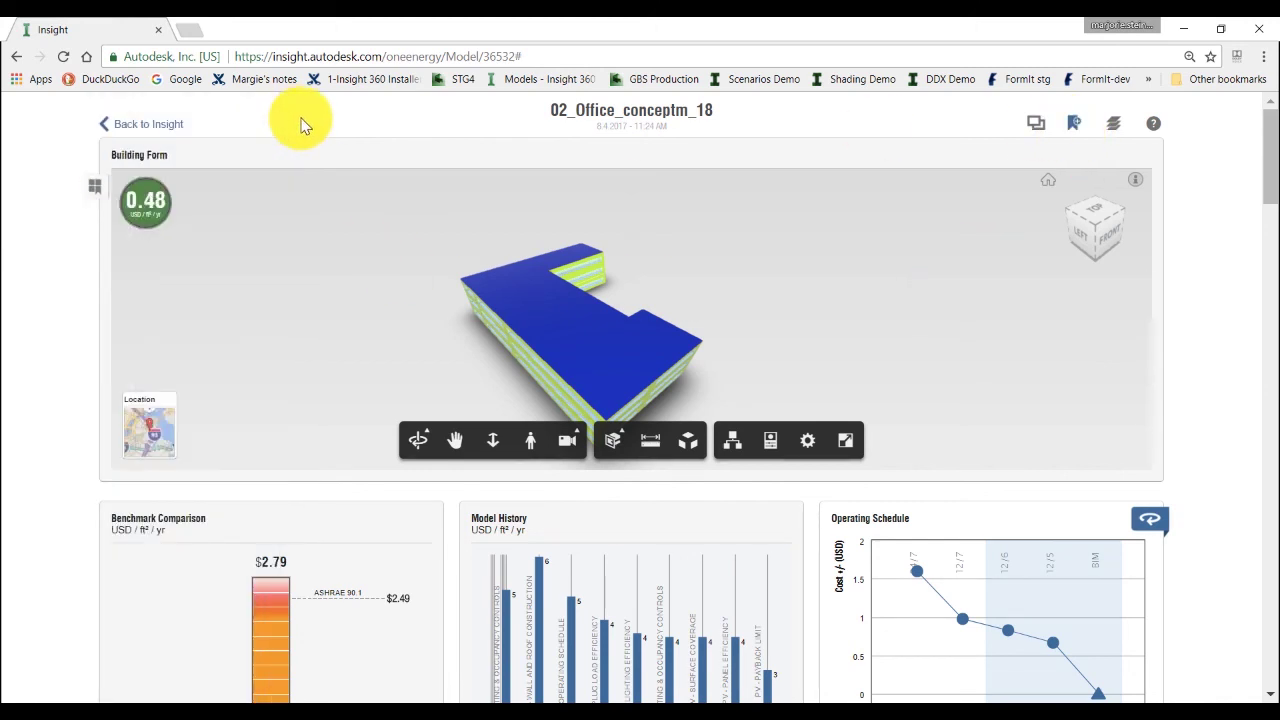
# Show the Scenario Comparison chart and read each bar's cost, confirming PV System lowest at 0.48
pyautogui.click(1037, 127)
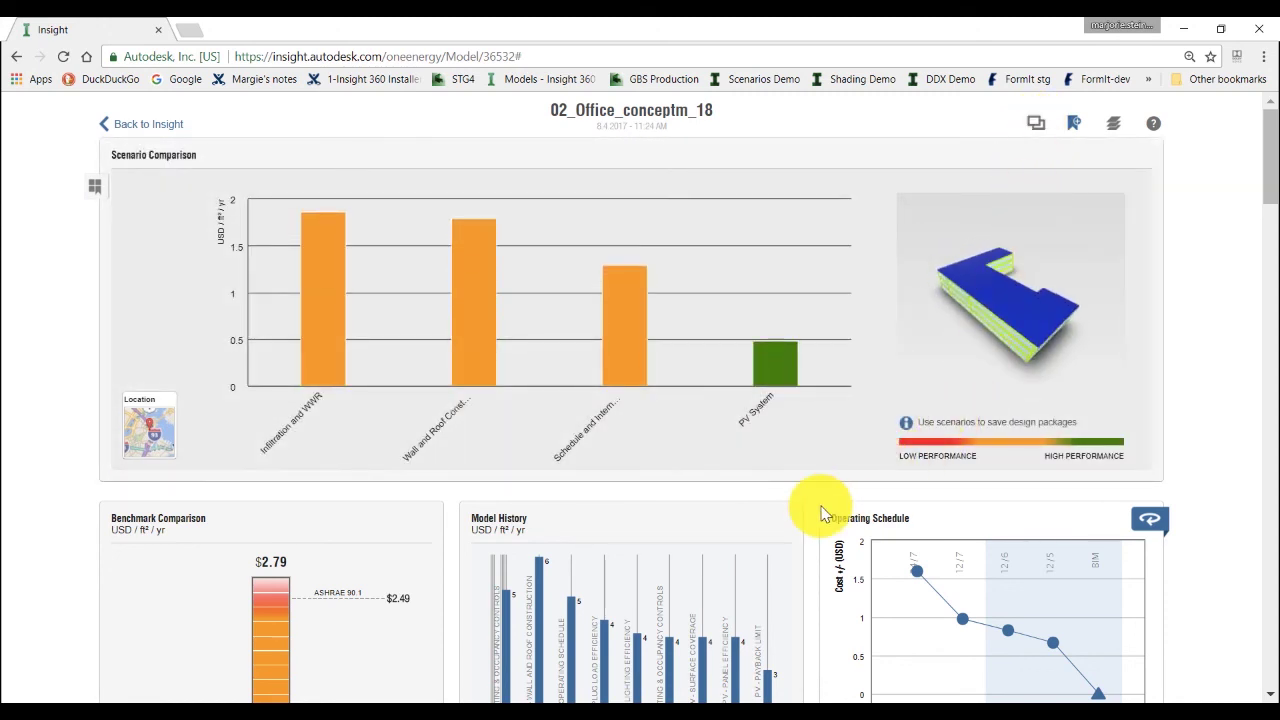
pyautogui.moveTo(476, 368)
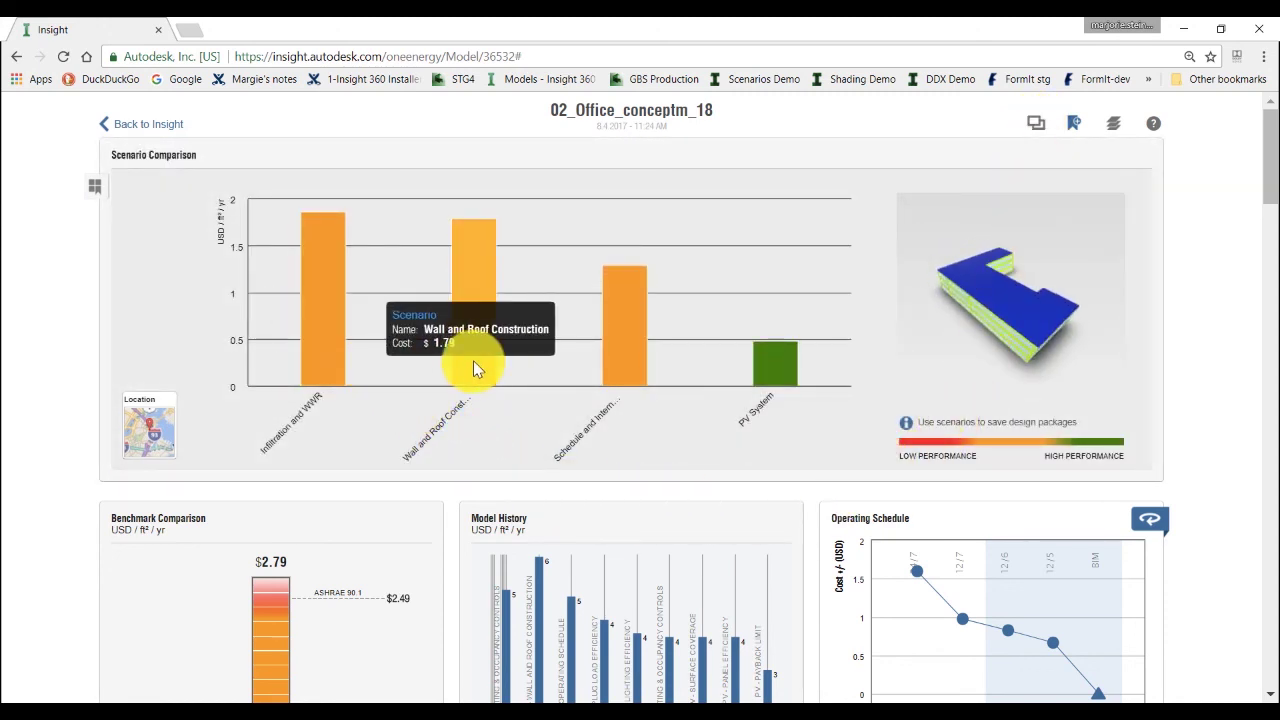
pyautogui.moveTo(625, 378)
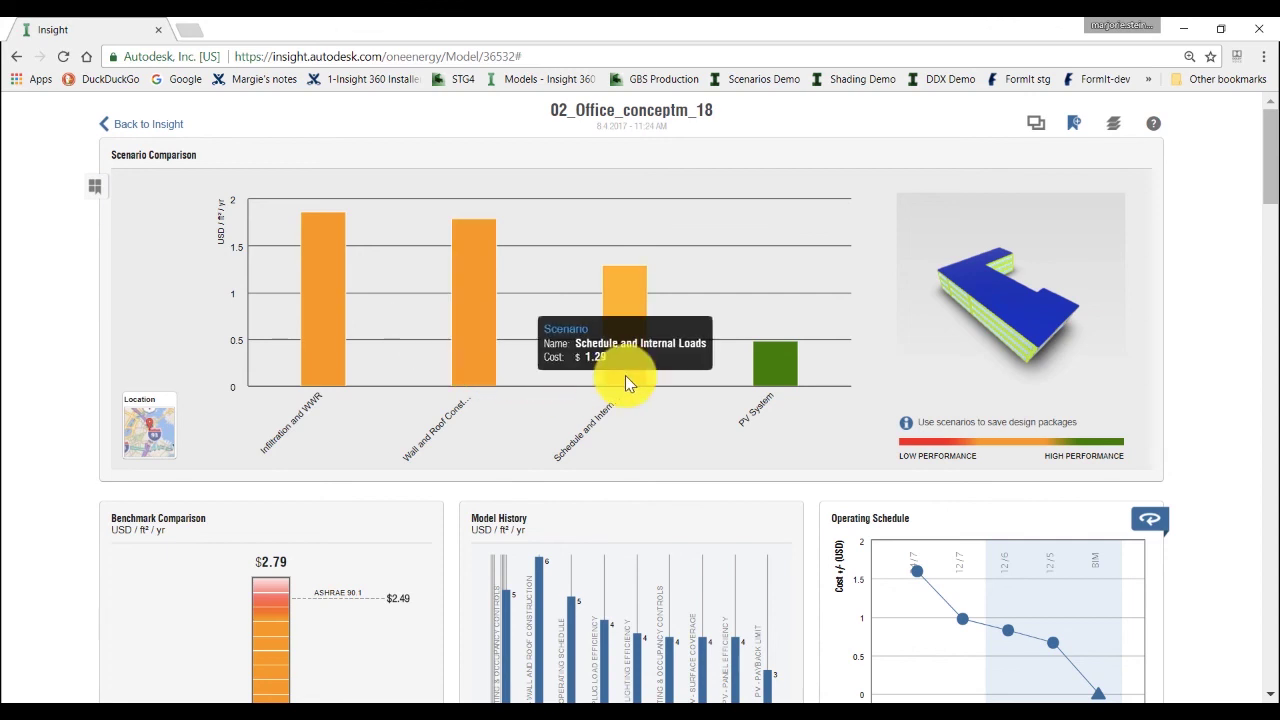
pyautogui.moveTo(775, 383)
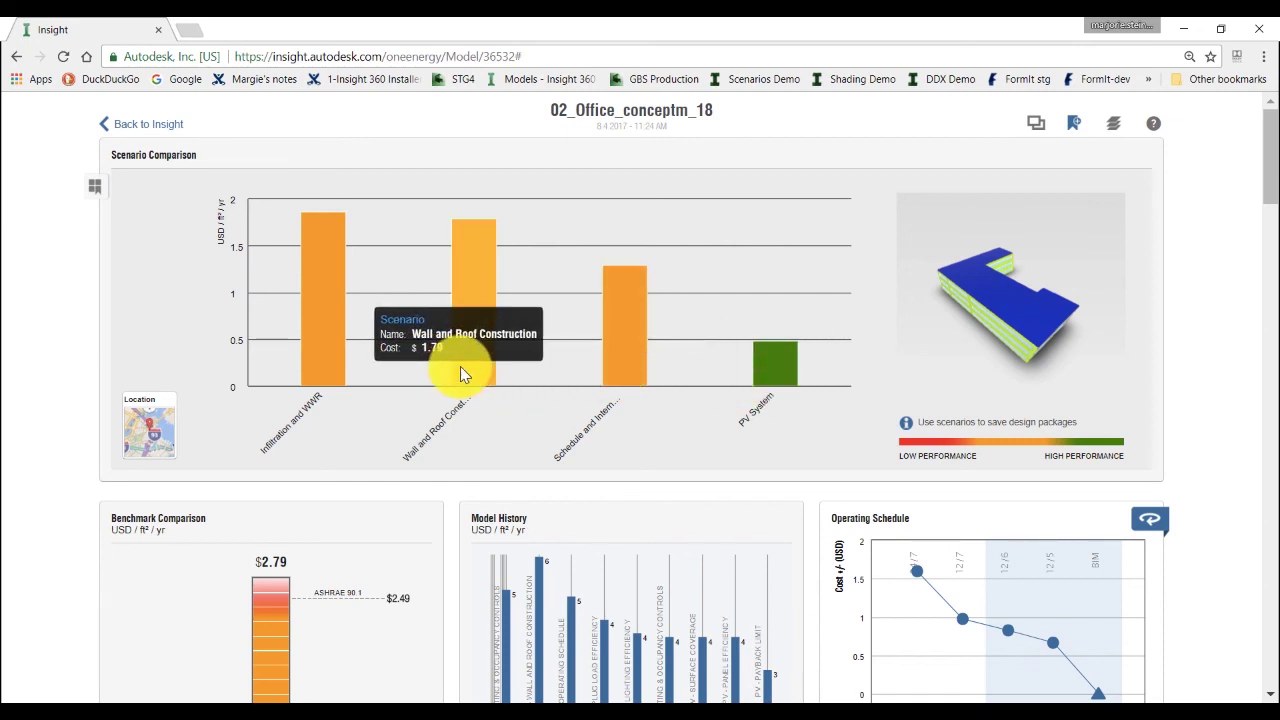
# Return to Insight Scenarios and list the Model Comparison scenarios: PV System, Schedule and Internal Loads, Wall and Roof Construction
pyautogui.click(160, 125)
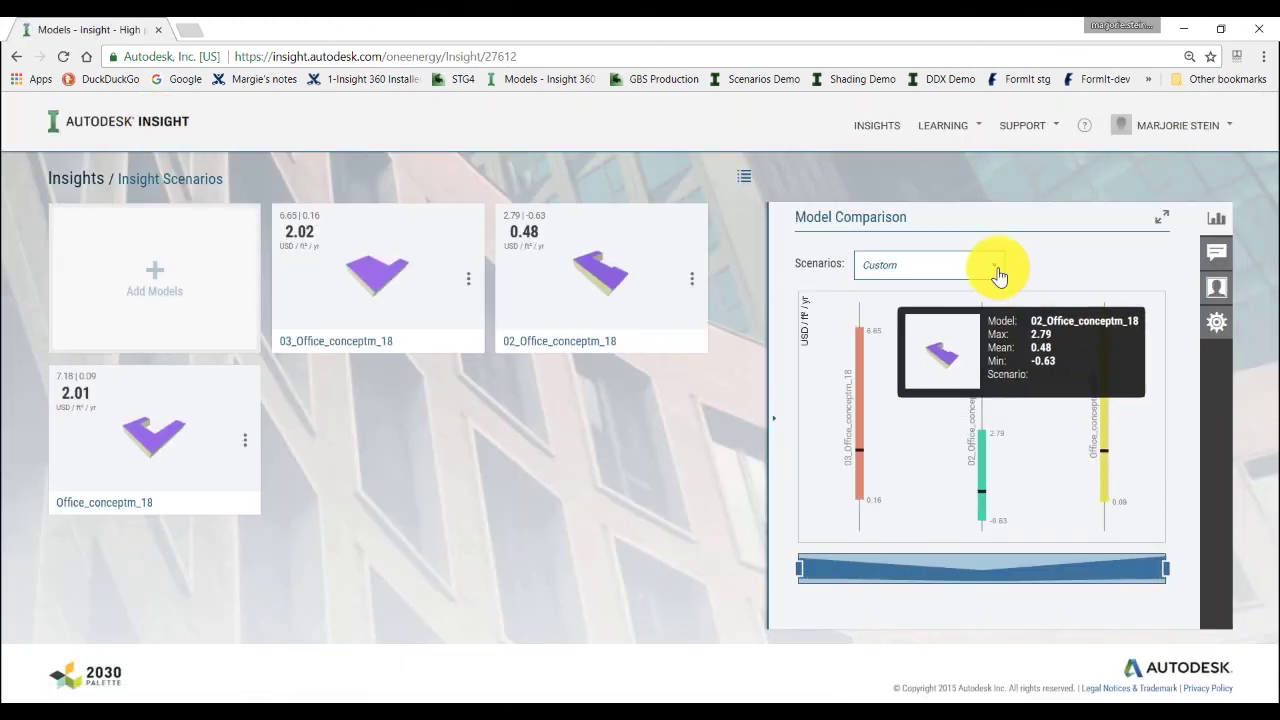
pyautogui.click(992, 268)
pyautogui.scroll(-1, 966, 357)
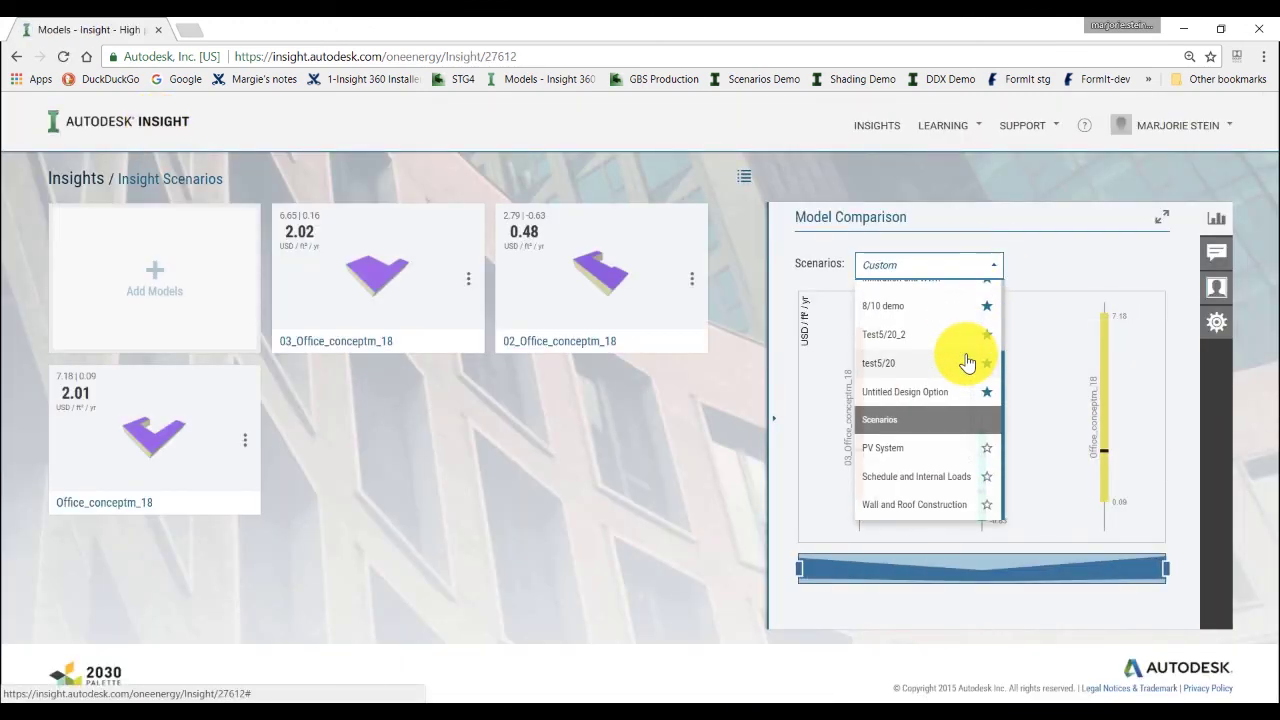